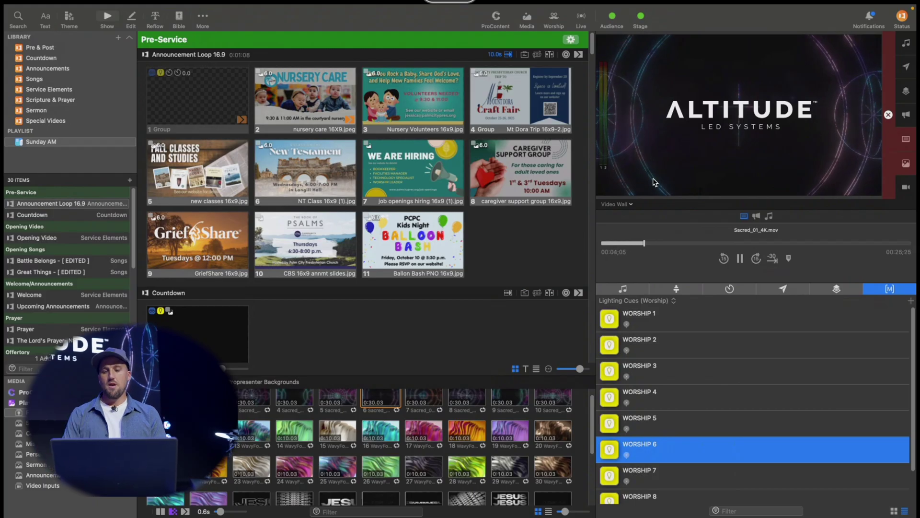
Step: Preview the Projectors output, then Lower Thirds, then Projectors again
click(627, 205)
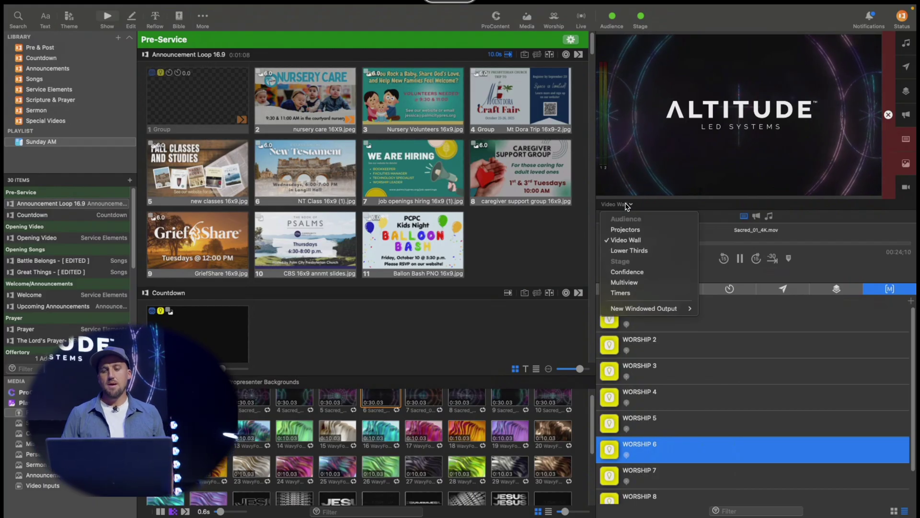
click(635, 230)
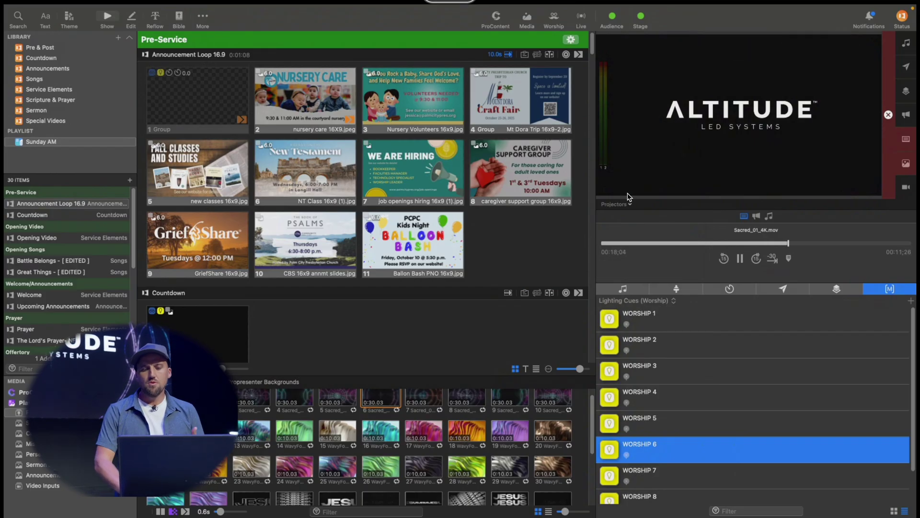
click(628, 205)
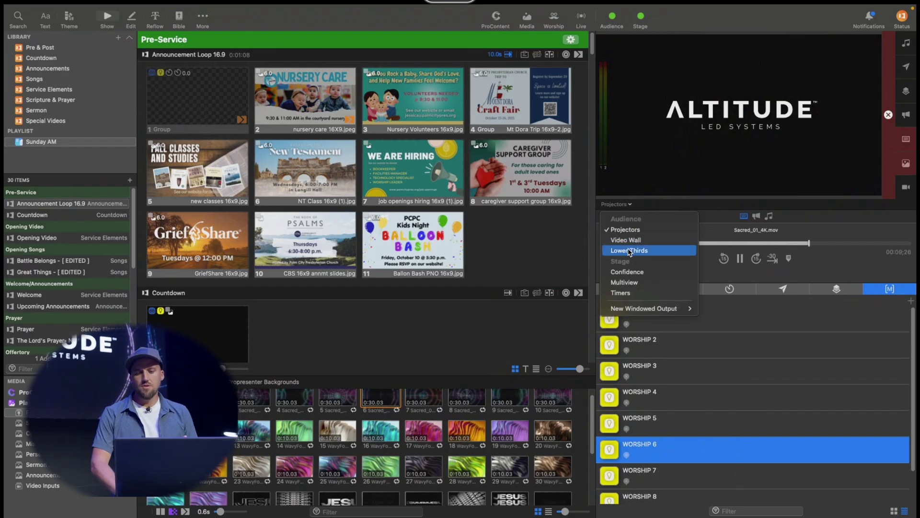
click(629, 251)
click(623, 205)
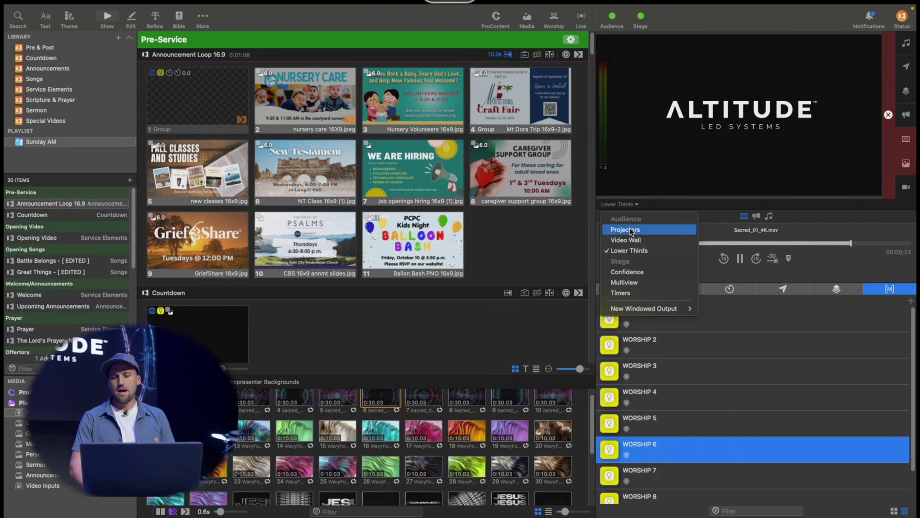
click(632, 232)
Step: Return the preview to Video Wall and clear all live output to black
click(621, 206)
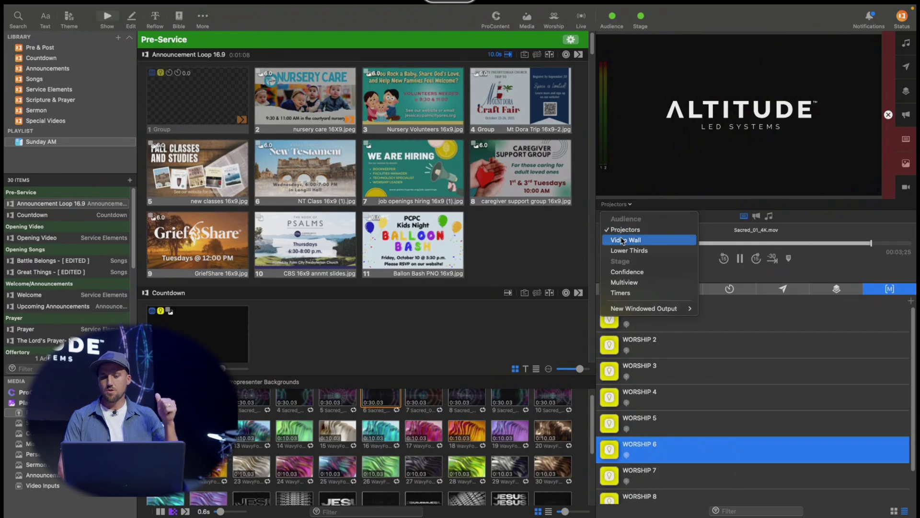
click(621, 239)
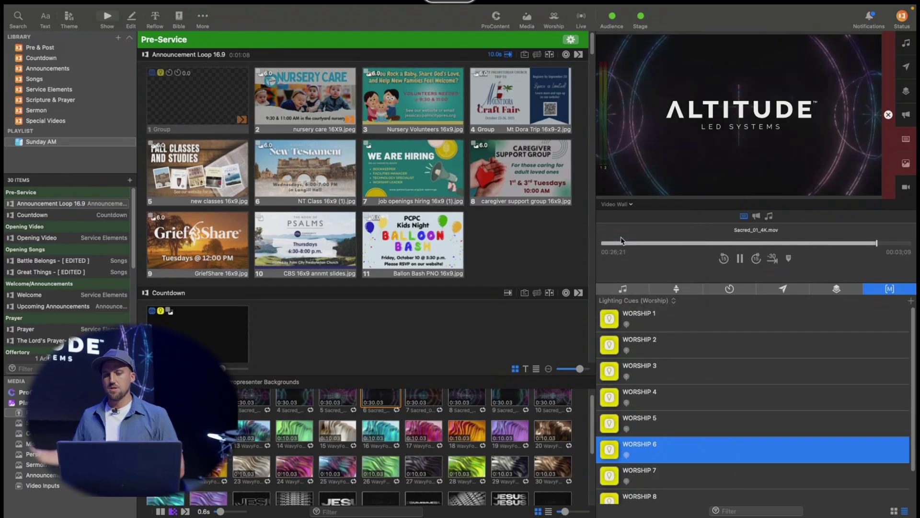
click(888, 115)
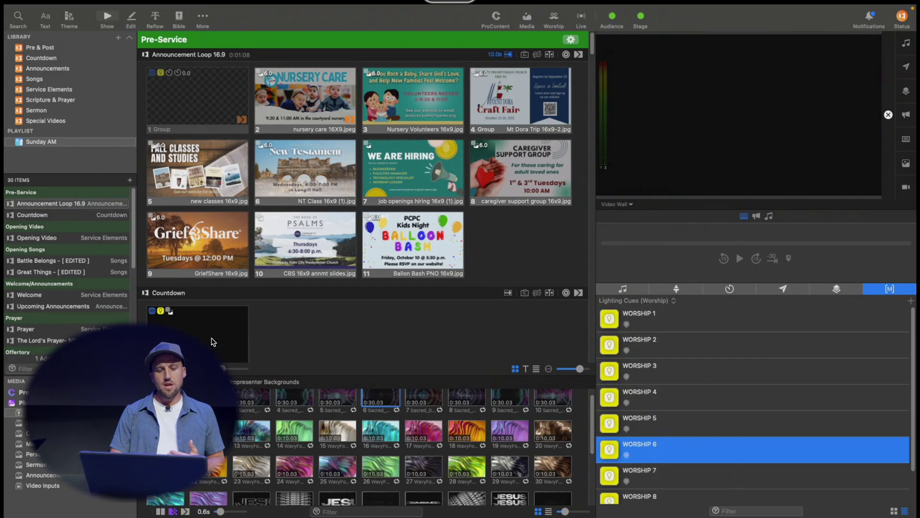
scroll(213, 342, down, 10)
Step: Take the Battle Belongs Intro video live, advance to the title slide, then show Verse 1
click(211, 245)
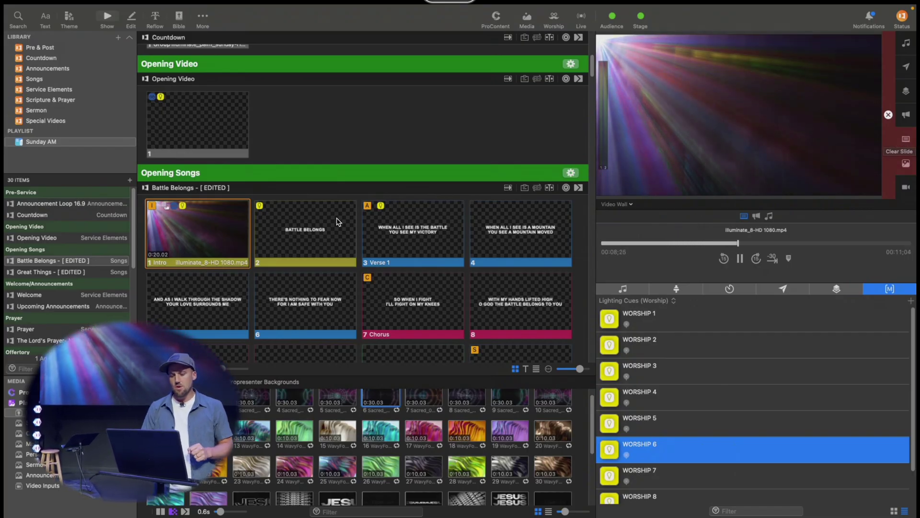
key(Right)
click(435, 235)
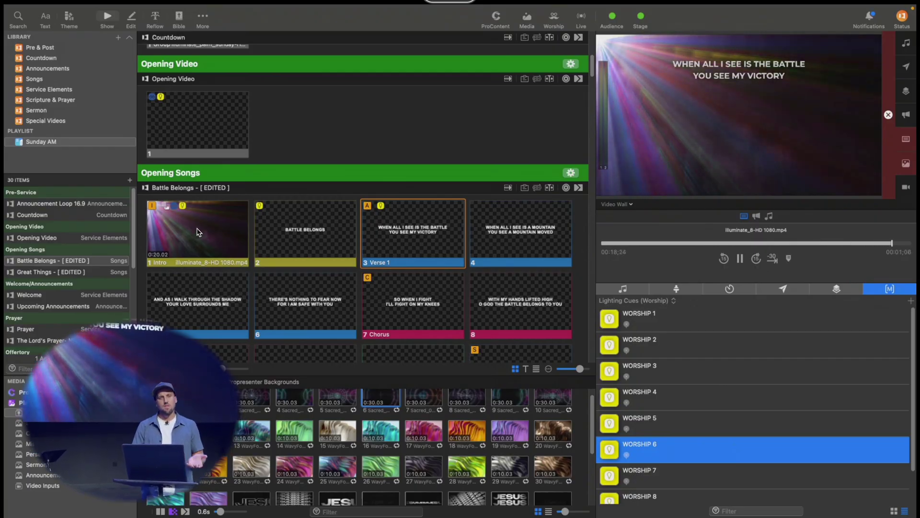
Step: Clear the slide, re-show Verse 1, clear media, clear the slide, and restart the Intro video
click(905, 140)
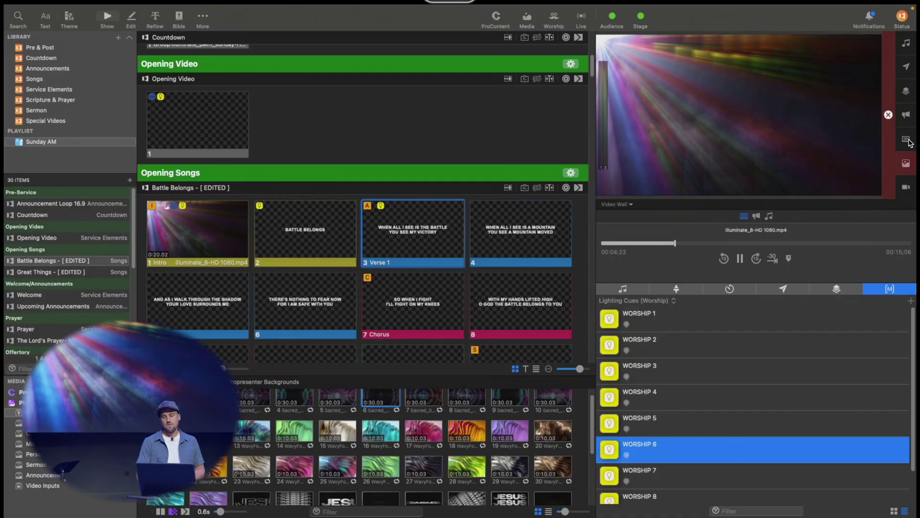
click(408, 245)
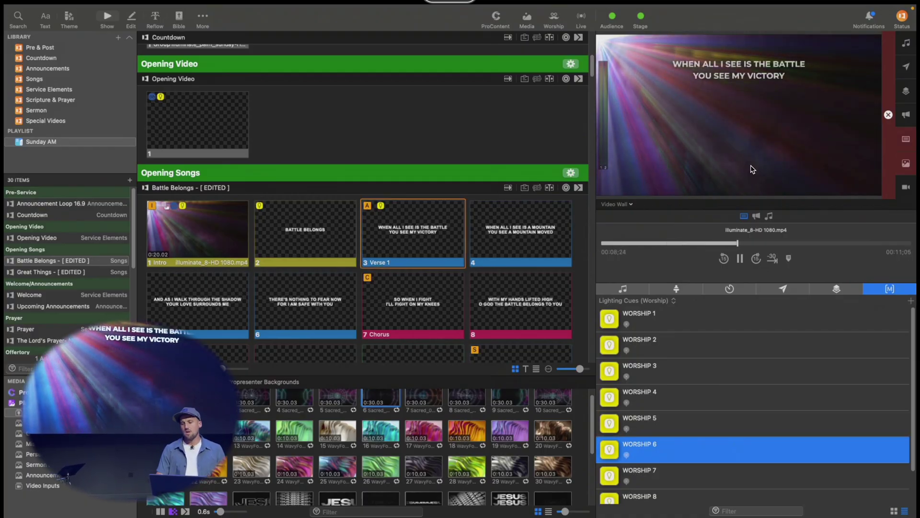
click(907, 165)
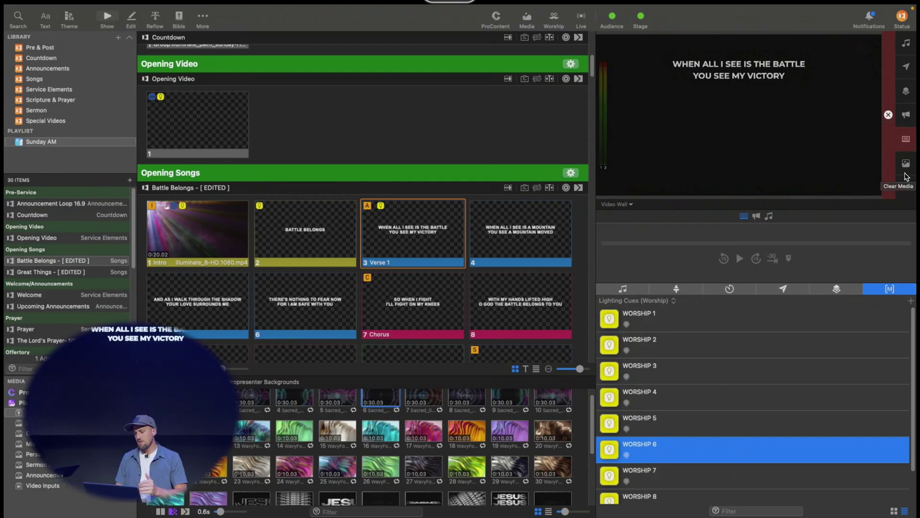
click(887, 114)
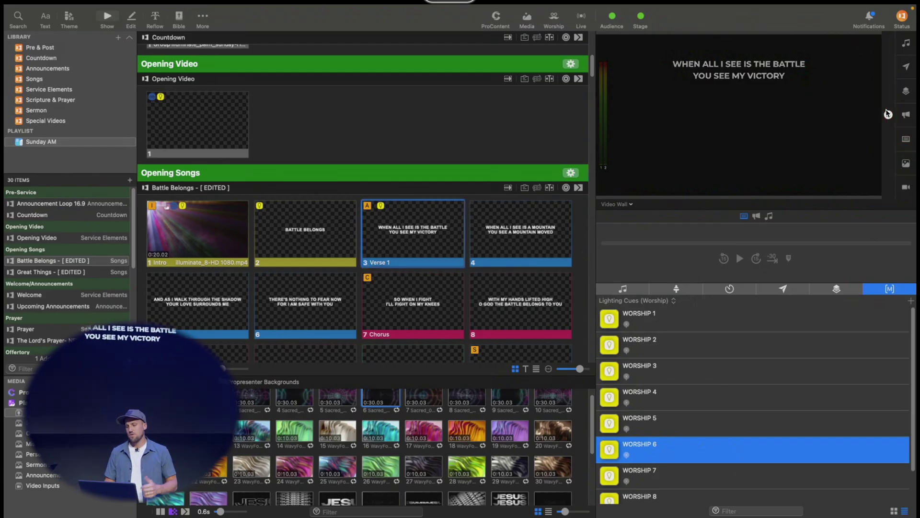
click(215, 242)
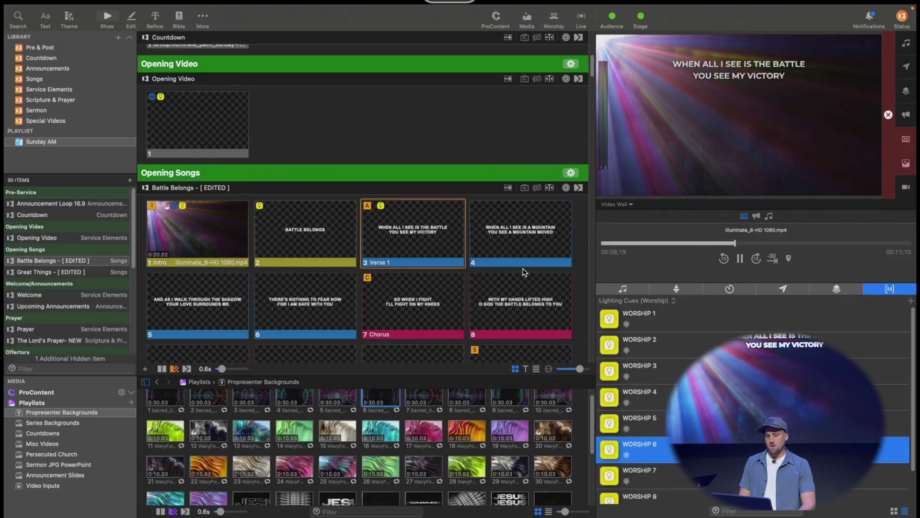
scroll(312, 226, up, 8)
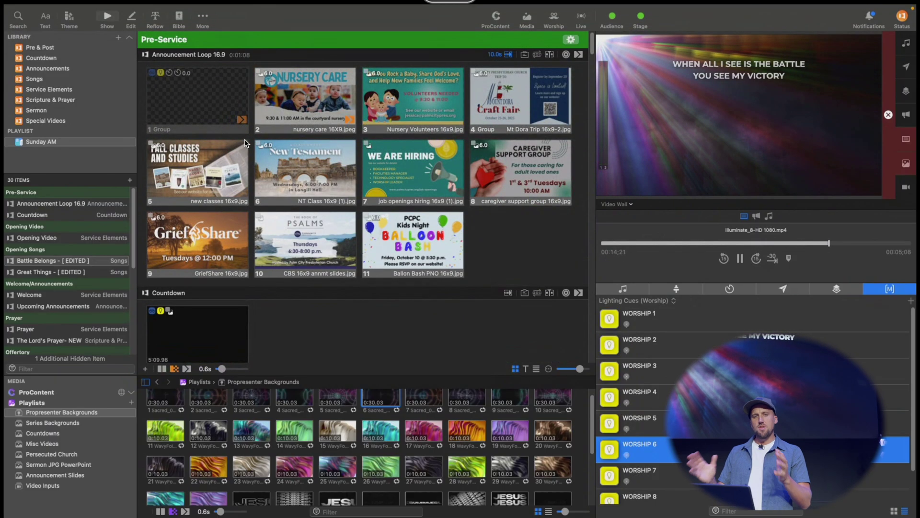
scroll(244, 139, down, 20)
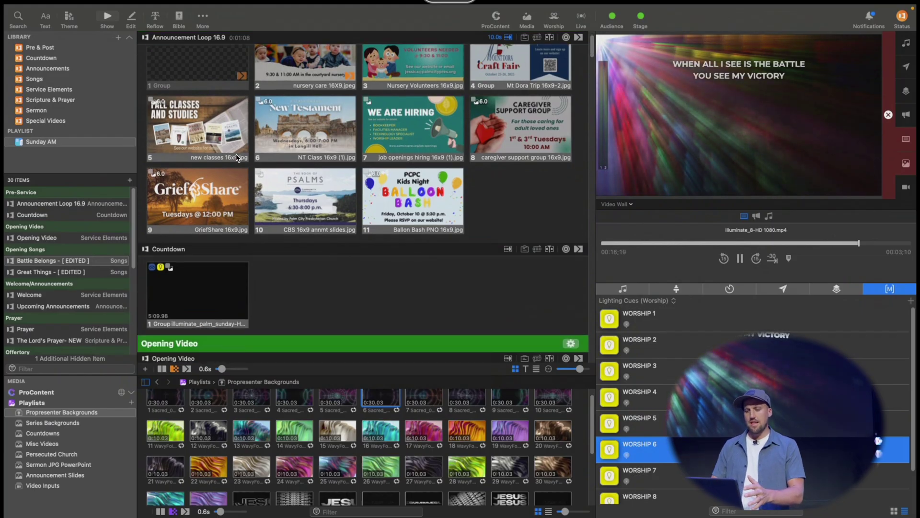
scroll(238, 158, down, 20)
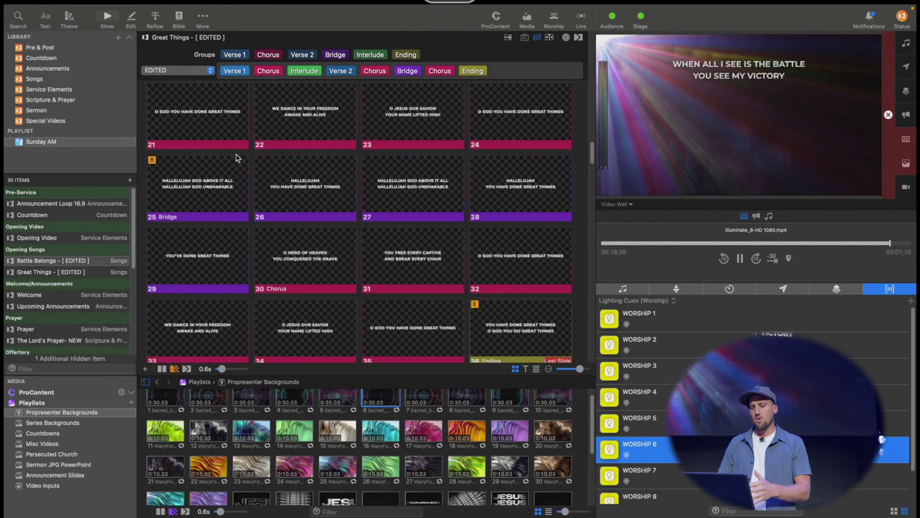
scroll(239, 159, down, 10)
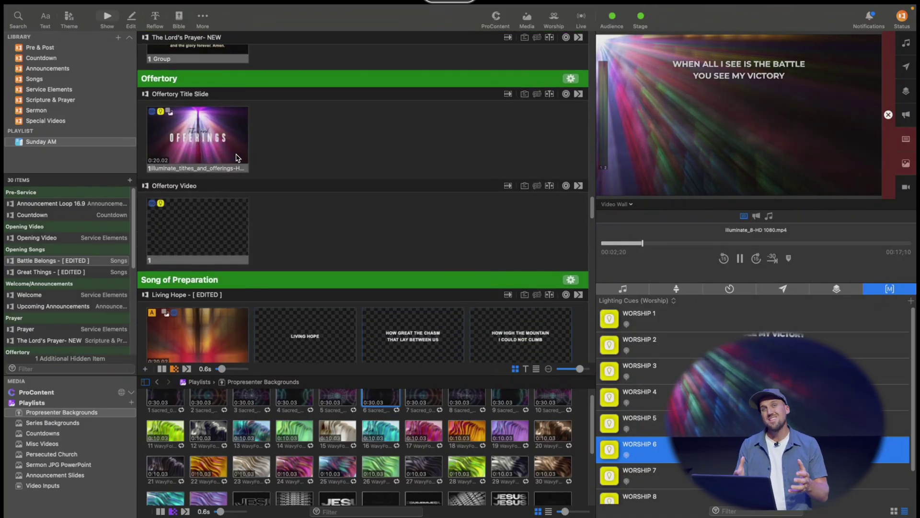
scroll(247, 143, up, 10)
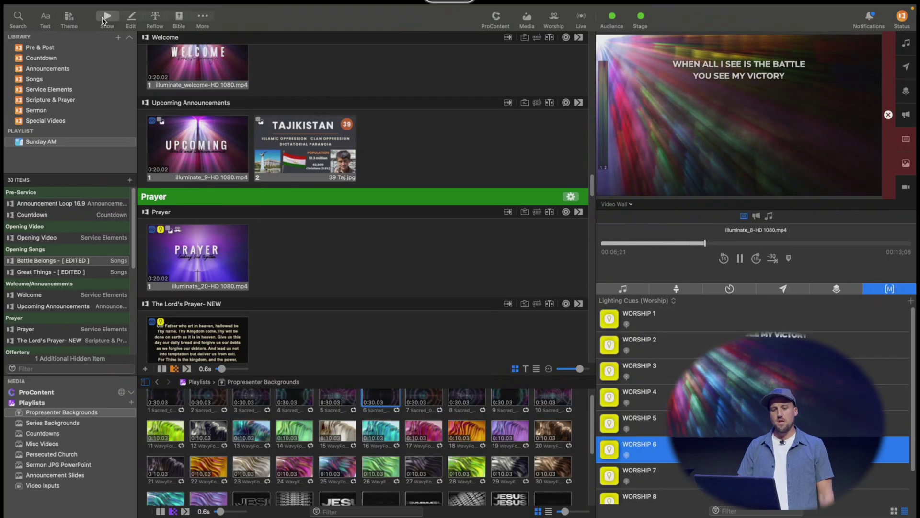
click(133, 18)
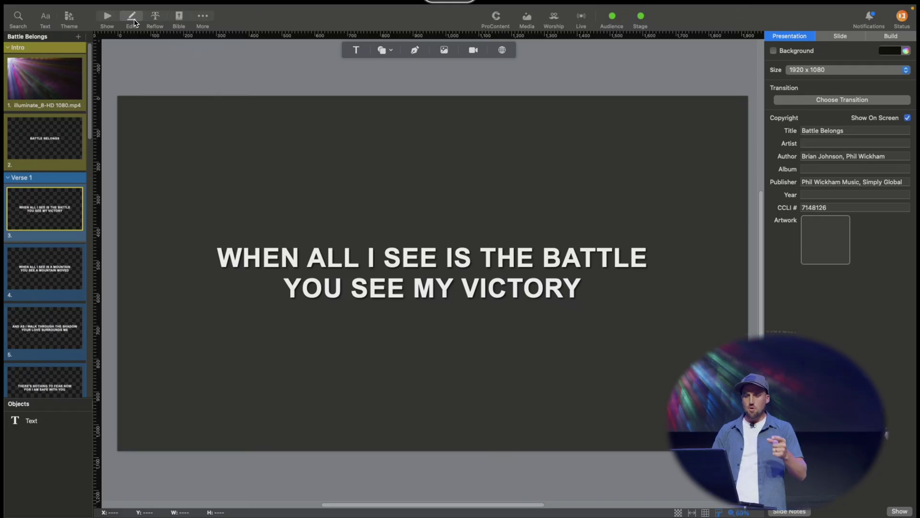
Step: Return to the show view with enlarged slide thumbnails shown as rendered images, not text
click(107, 19)
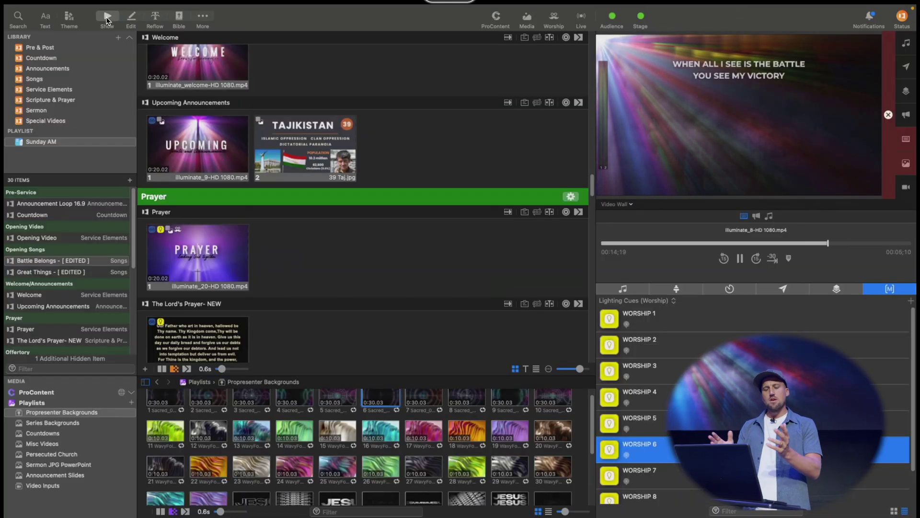
scroll(292, 214, down, 10)
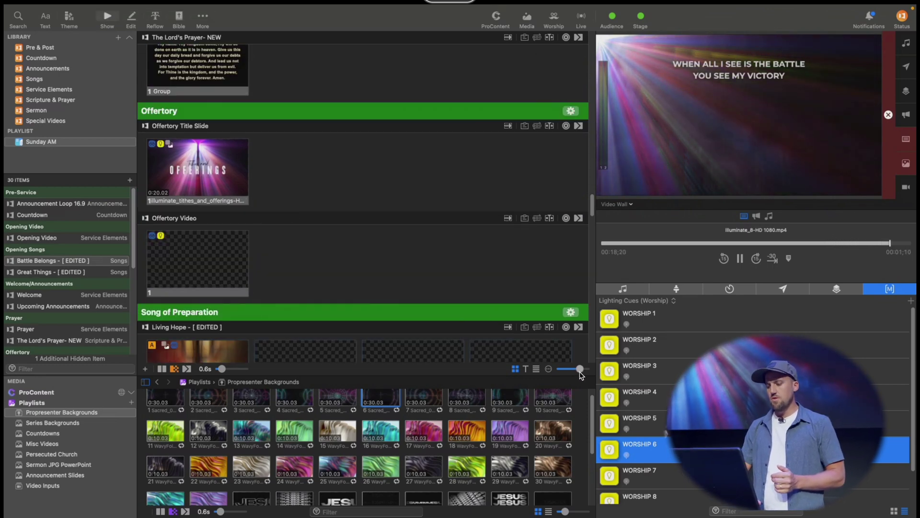
drag(580, 374, 589, 377)
key(super+j)
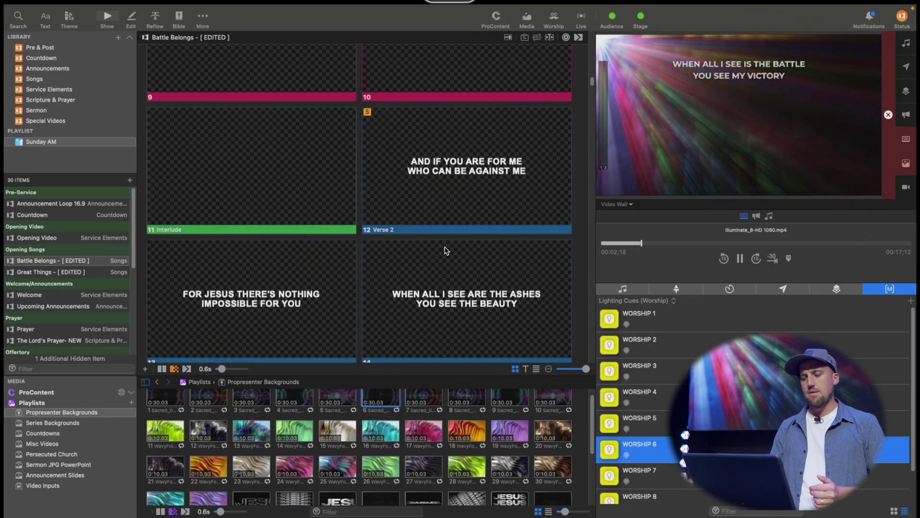
scroll(446, 250, up, 5)
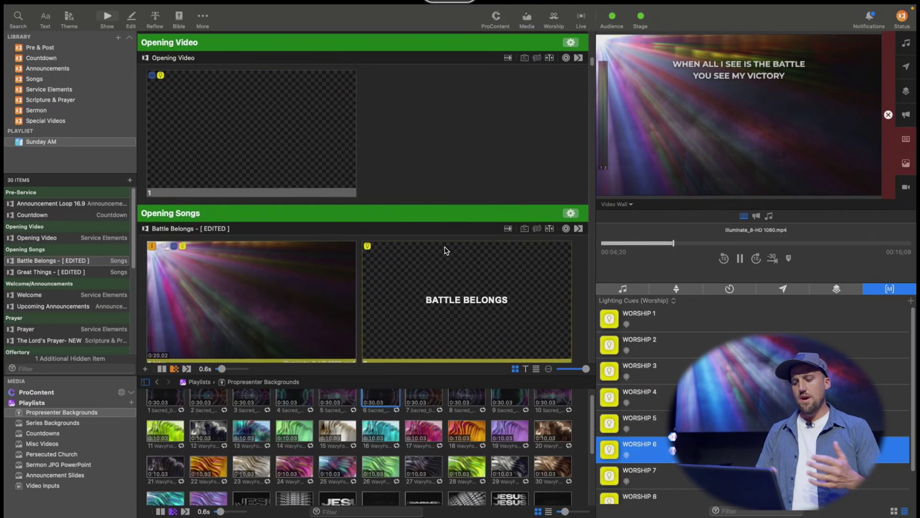
click(526, 368)
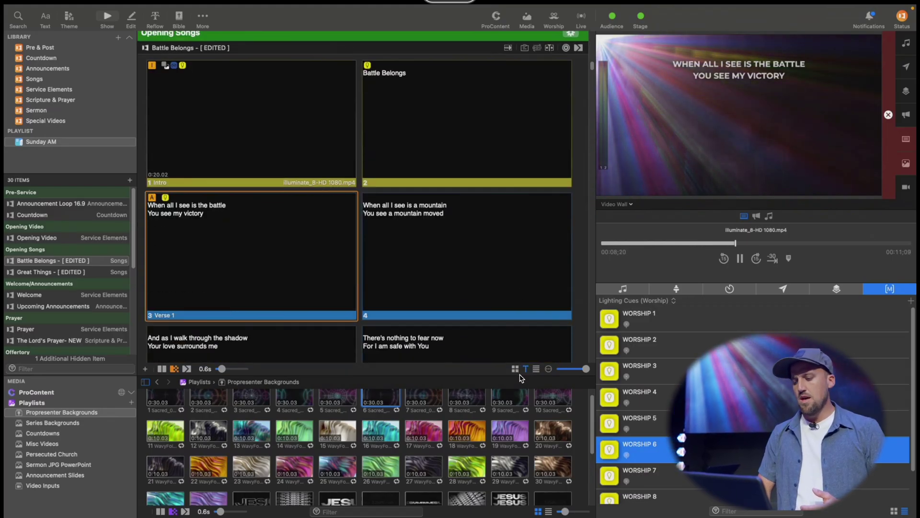
click(515, 369)
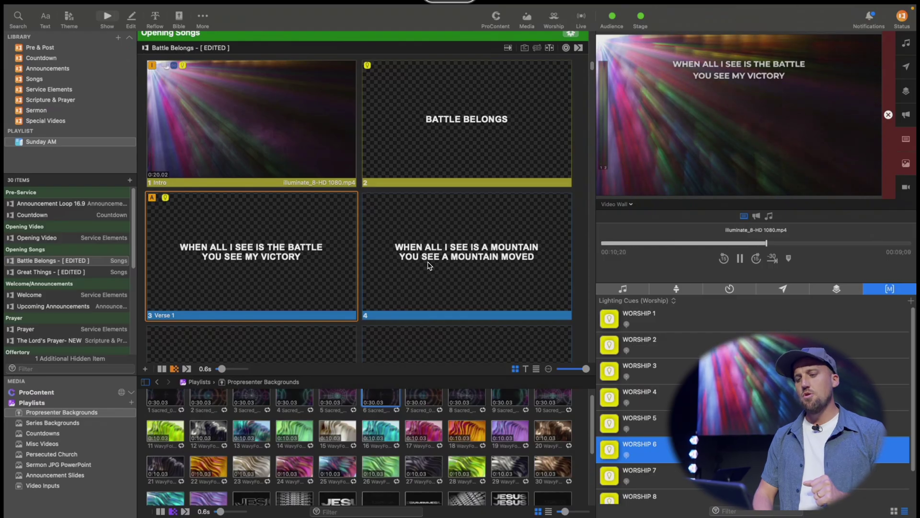
scroll(388, 248, down, 2)
scroll(388, 248, up, 4)
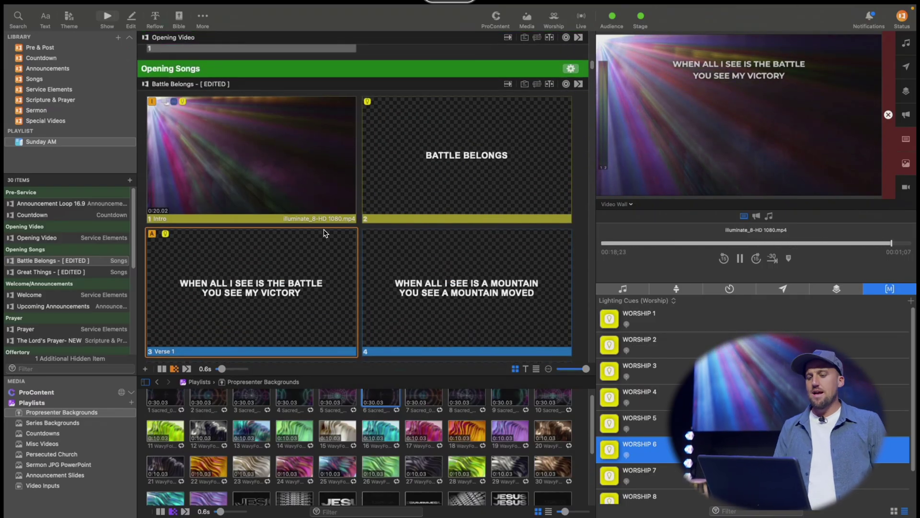
Step: Take the Intro slide live, then advance to the title and the mountain line
click(220, 167)
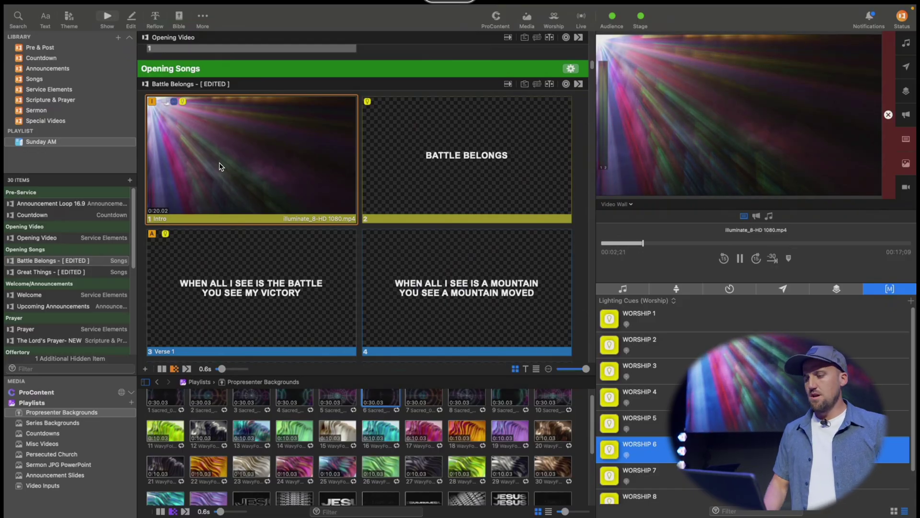
key(Right)
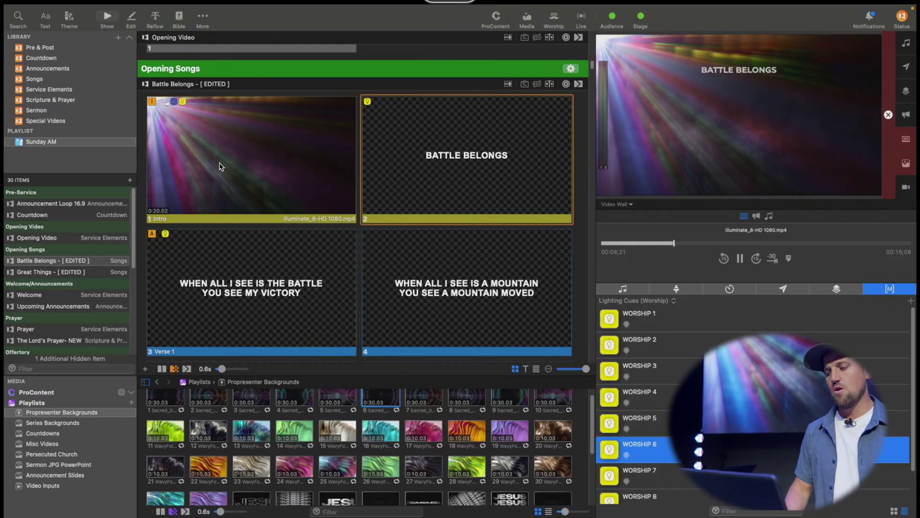
key(Right)
key(Right)
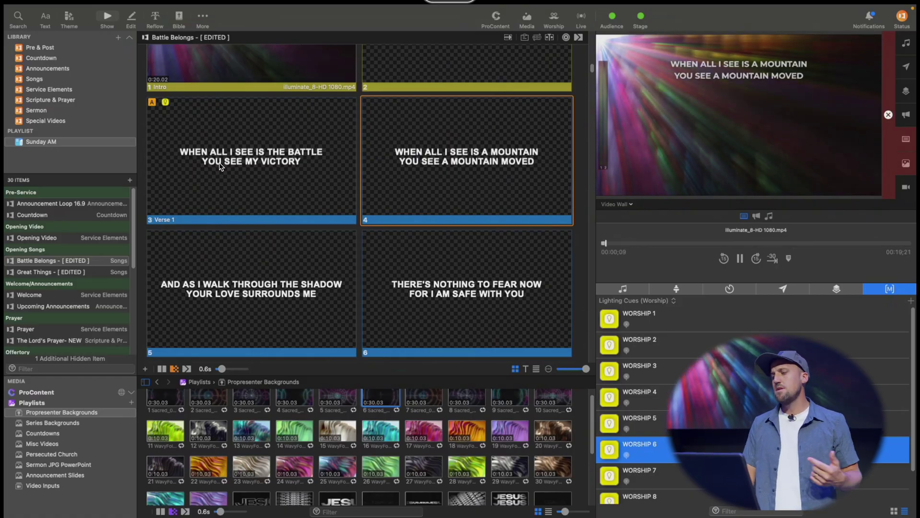
Step: Advance the live lyrics to slide 5 and hide the media bin
key(Right)
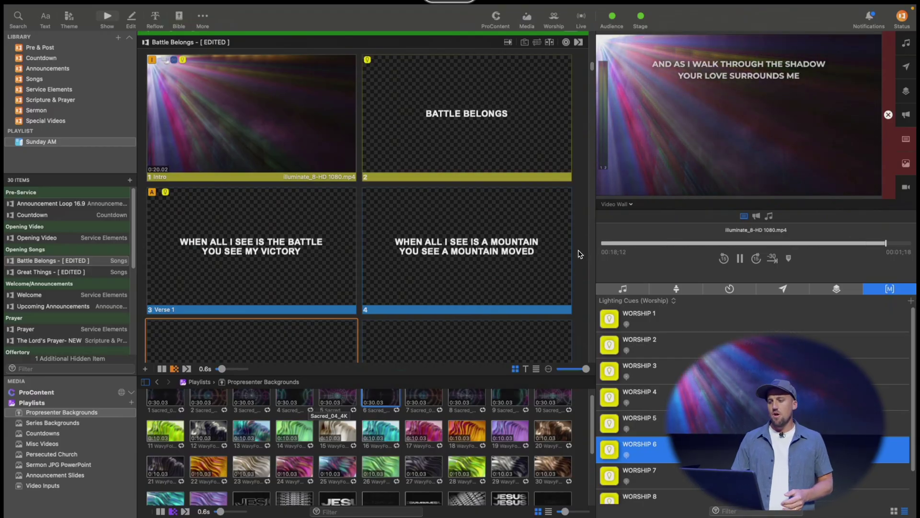
click(530, 18)
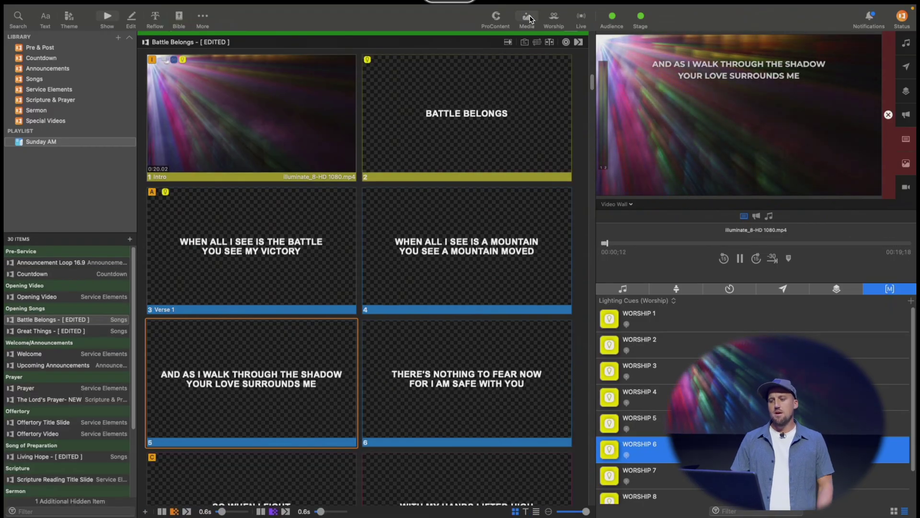
Step: Enlarge the bin thumbnails, try WavyFoil_16 and _12, settle on WavyFoil_02_4K, and hide the bin
click(527, 19)
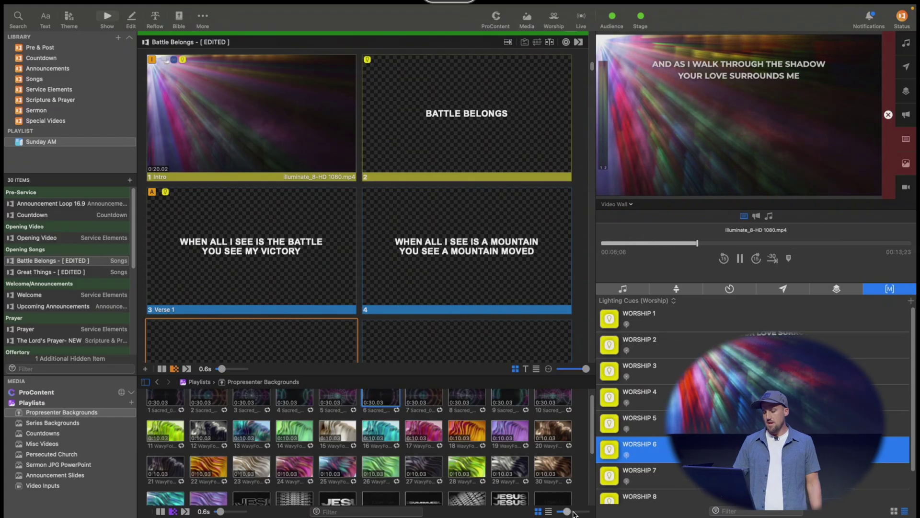
drag(574, 513, 575, 514)
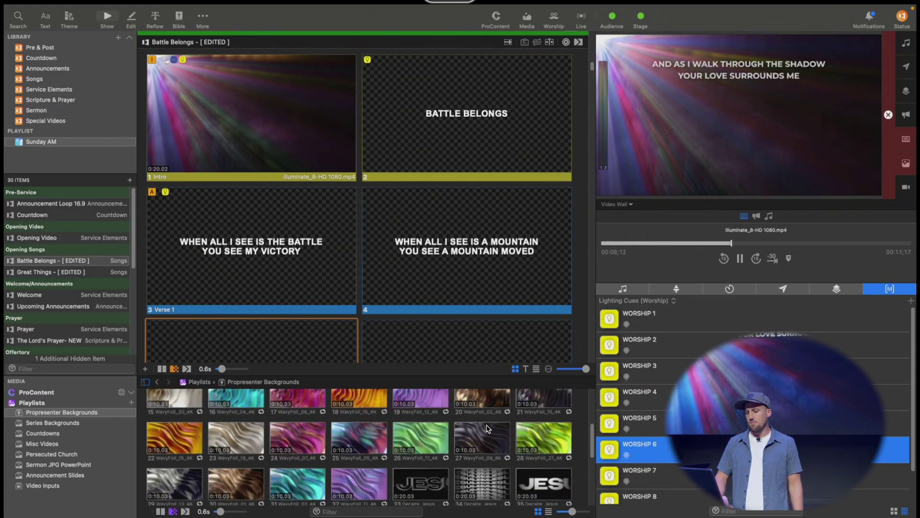
scroll(488, 428, down, 4)
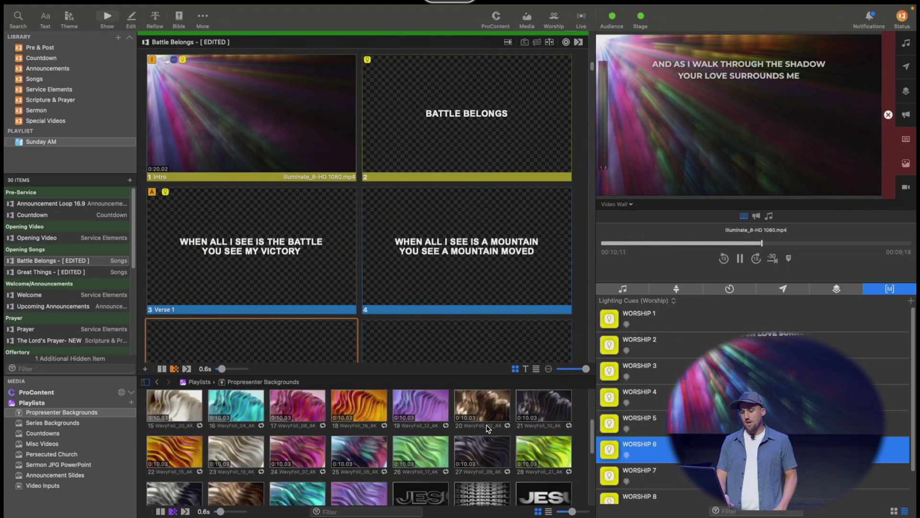
click(360, 405)
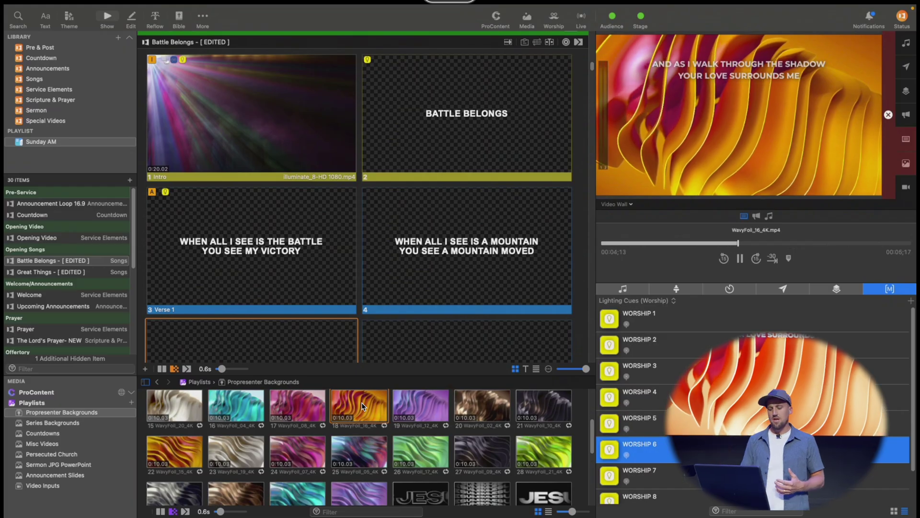
click(410, 412)
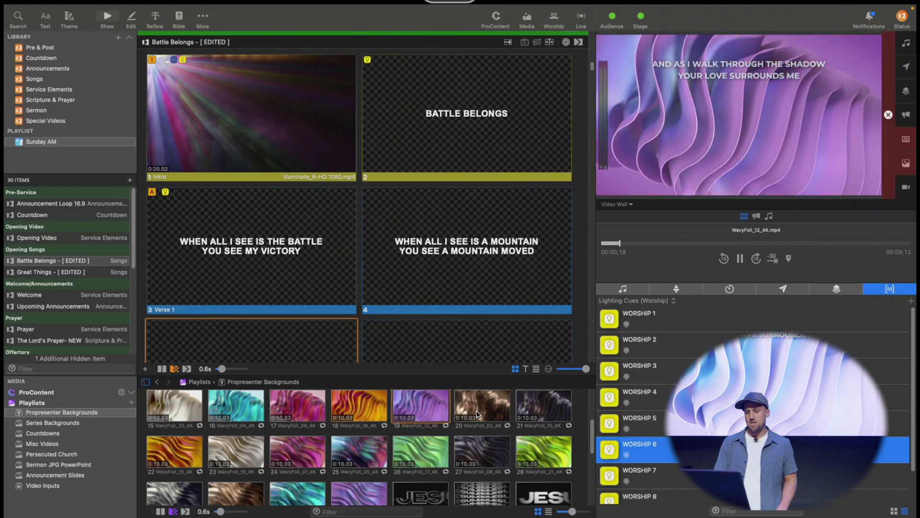
click(478, 414)
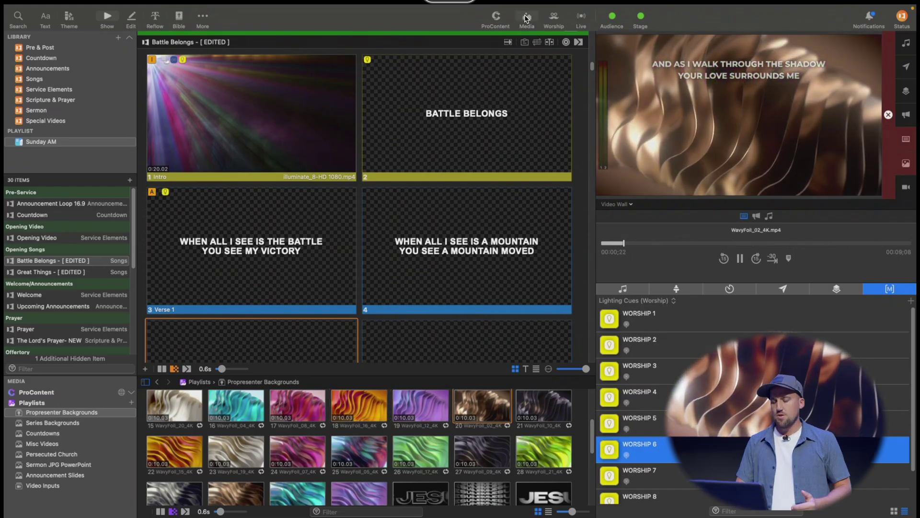
click(526, 19)
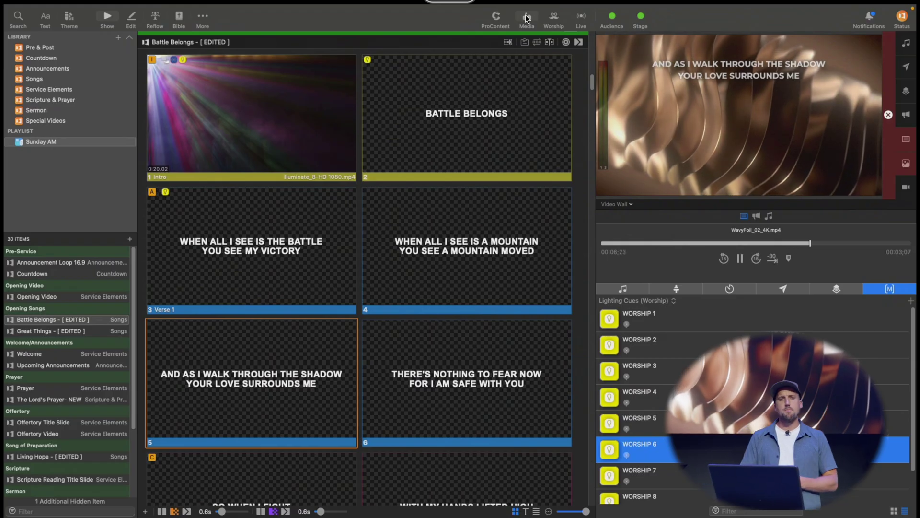
Step: Browse Series Backgrounds, Countdowns, Misc Videos, Persecuted Church and Sermon JPG PowerPoint, then open Songs
click(526, 19)
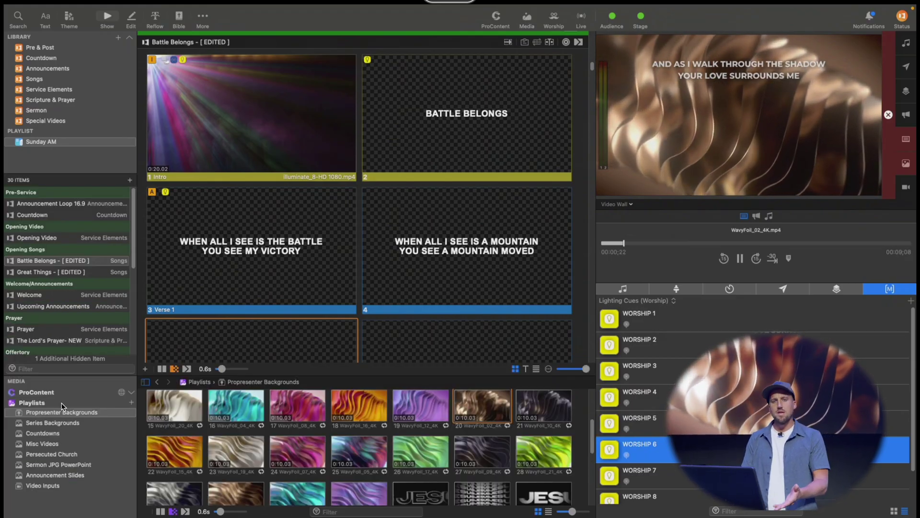
click(52, 424)
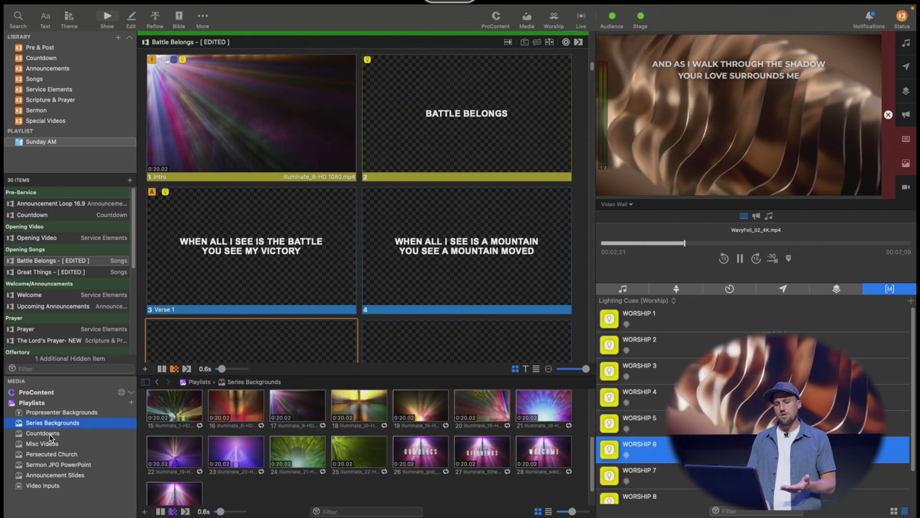
click(51, 434)
click(52, 445)
click(52, 454)
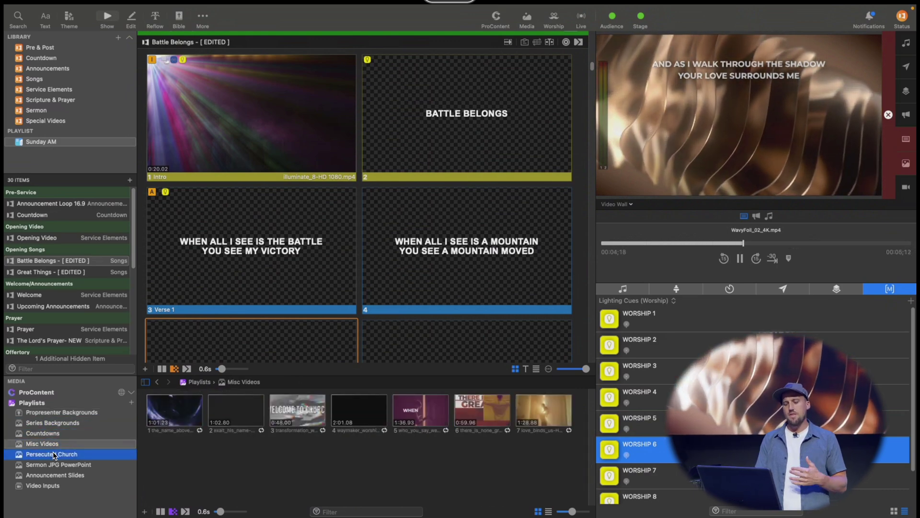
click(51, 467)
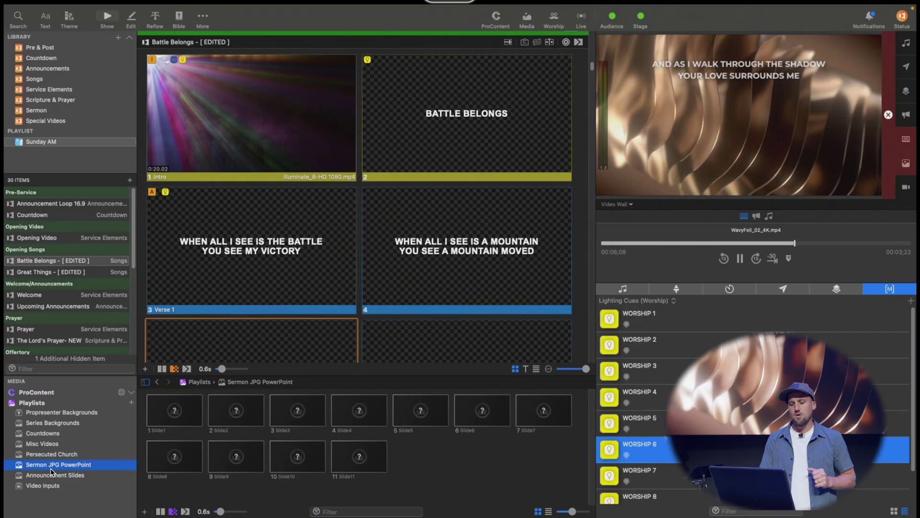
click(55, 434)
click(63, 424)
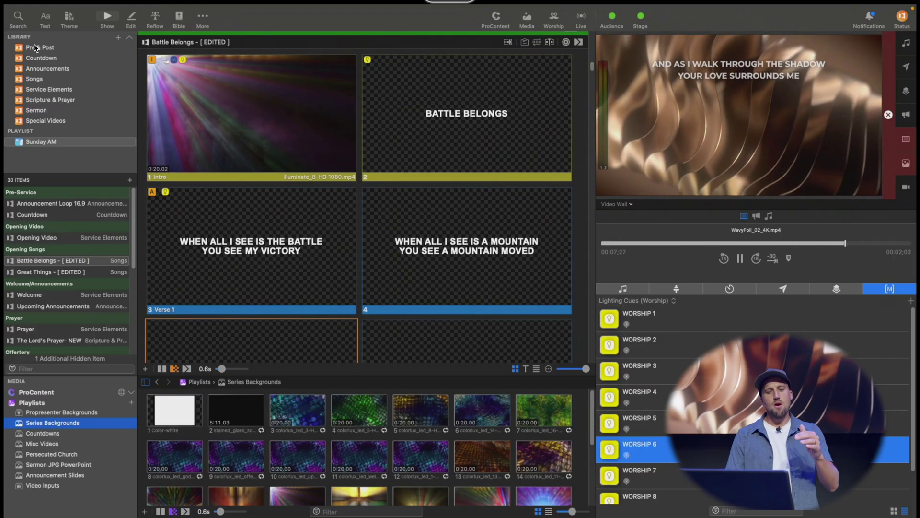
click(43, 81)
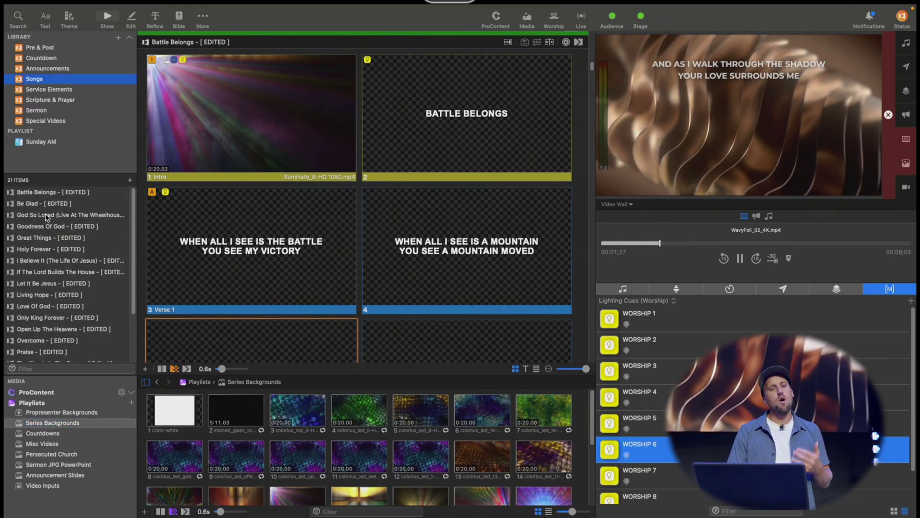
Step: Go back to the Sunday AM playlist and open Announcement Loop 16.9
click(51, 142)
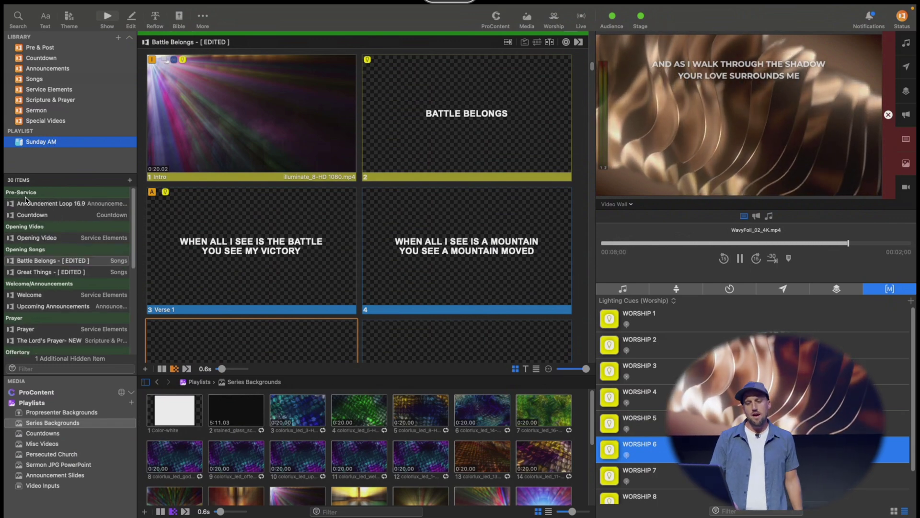
click(48, 192)
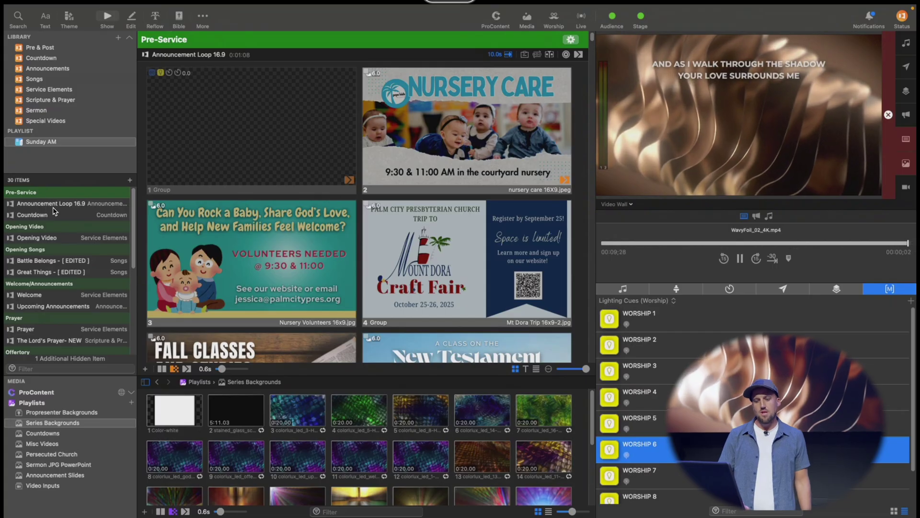
Step: Step through the Announcement Loop 16.9, Opening Video and Battle Belongs items
click(53, 207)
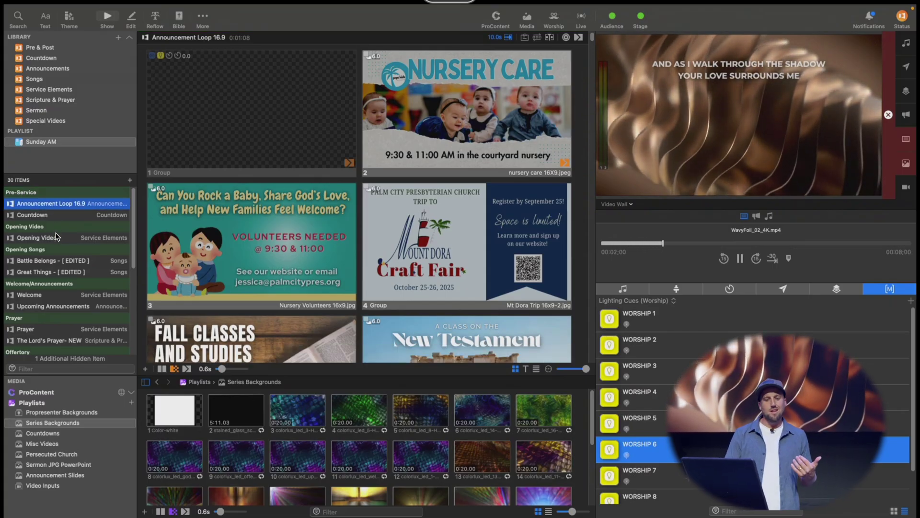
click(57, 237)
click(56, 262)
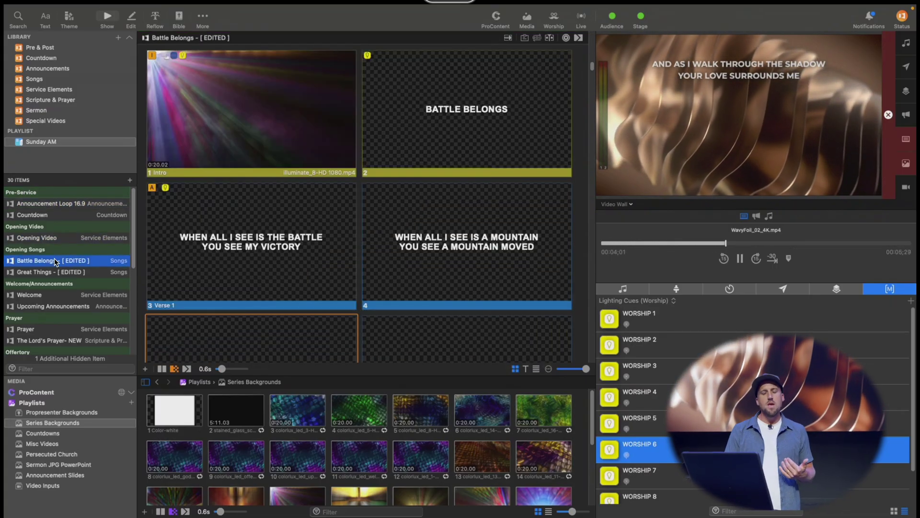
Step: Open the closing song Let It Be Jesus and scroll back up through the slides
scroll(56, 261, down, 10)
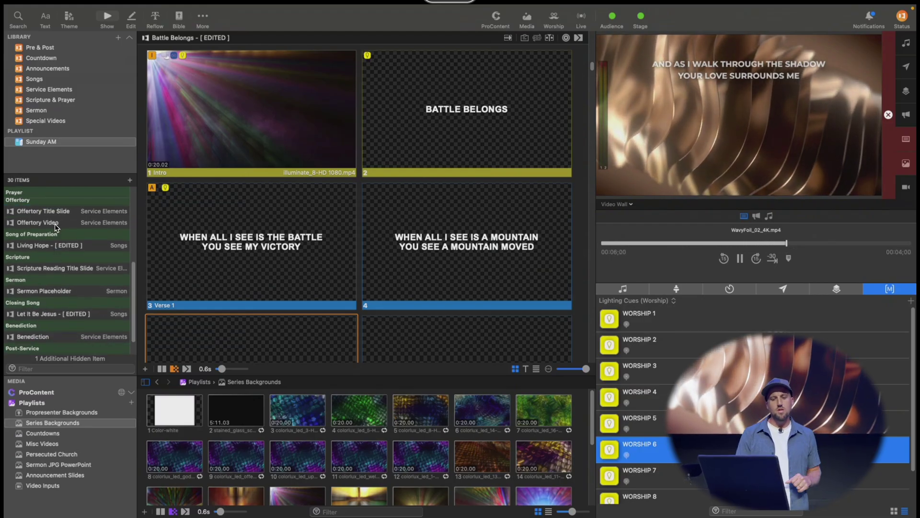
scroll(59, 240, up, 5)
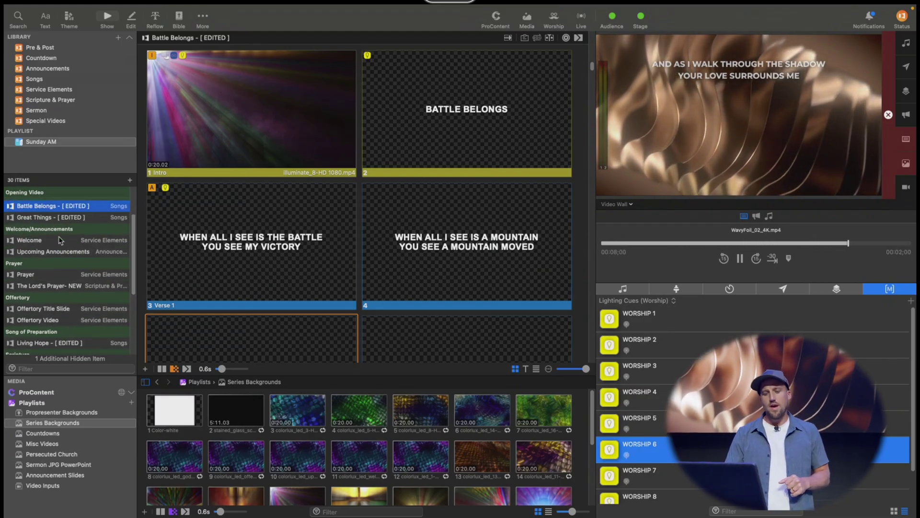
scroll(42, 290, down, 5)
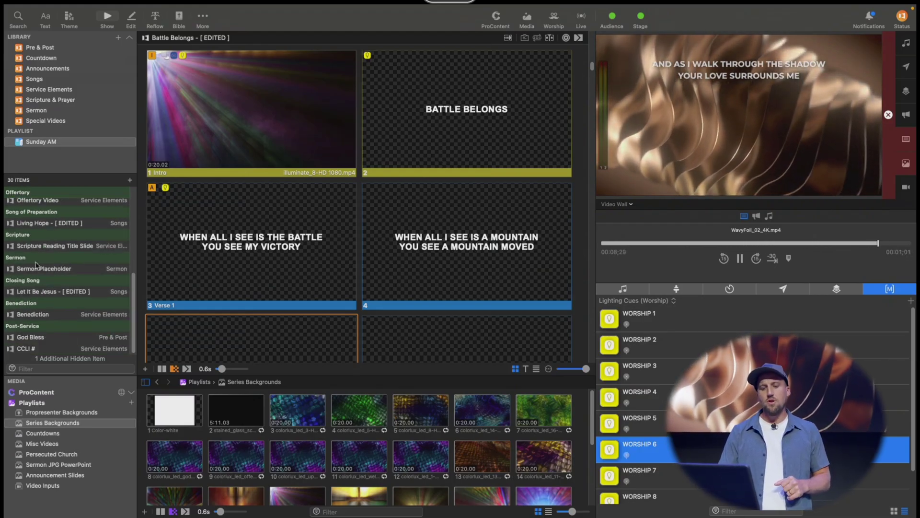
click(50, 292)
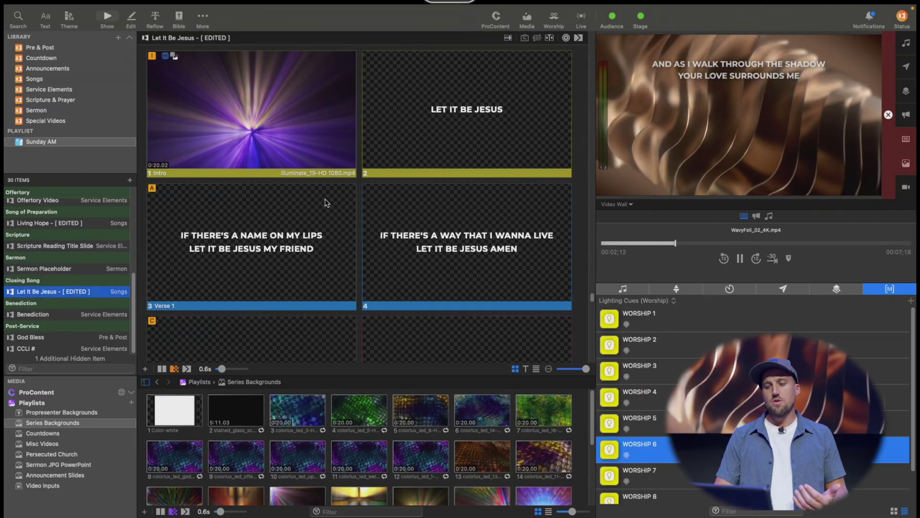
scroll(326, 203, up, 10)
scroll(326, 203, down, 5)
scroll(326, 203, up, 8)
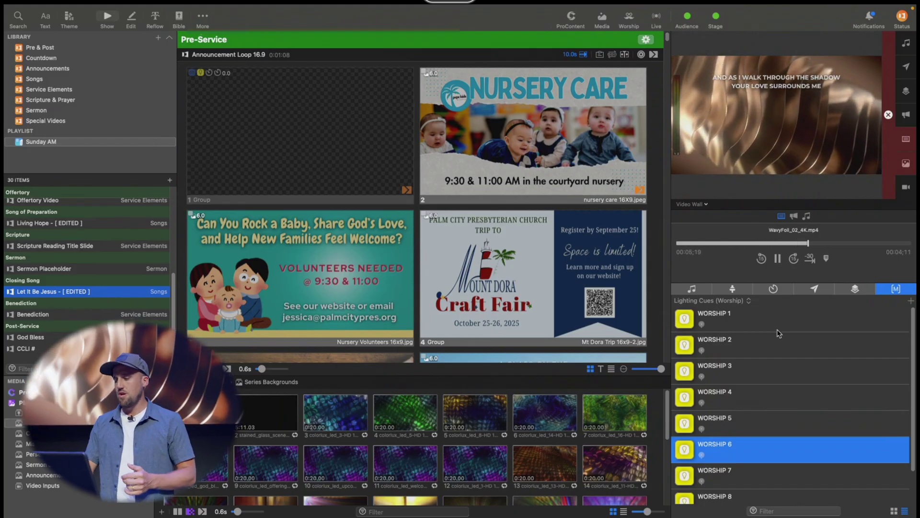
Step: Fire the WORSHIP 2, 3, 4 and 5 lighting cues, then scroll back to Battle Belongs
scroll(796, 370, down, 2)
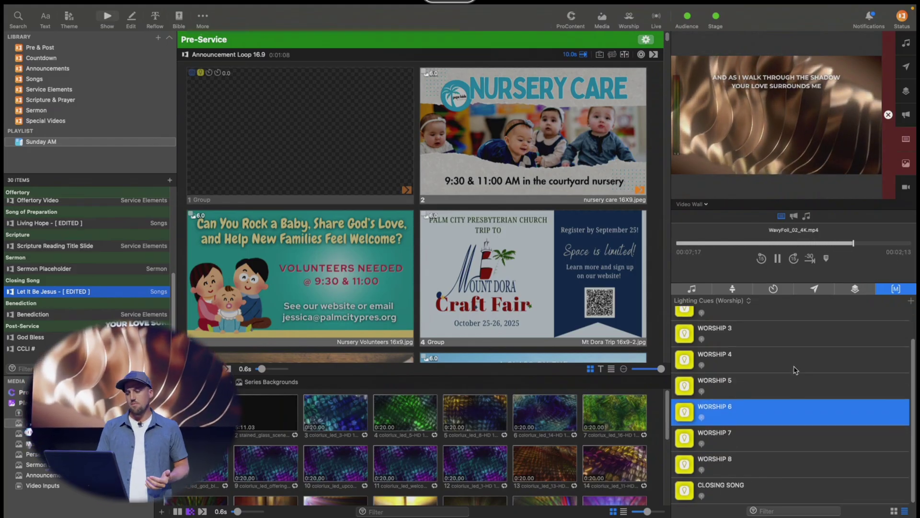
scroll(796, 369, up, 2)
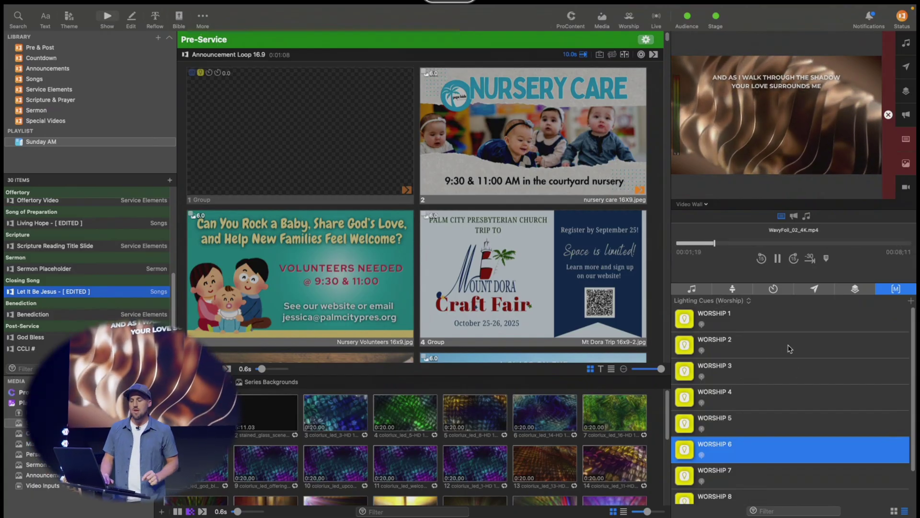
click(790, 348)
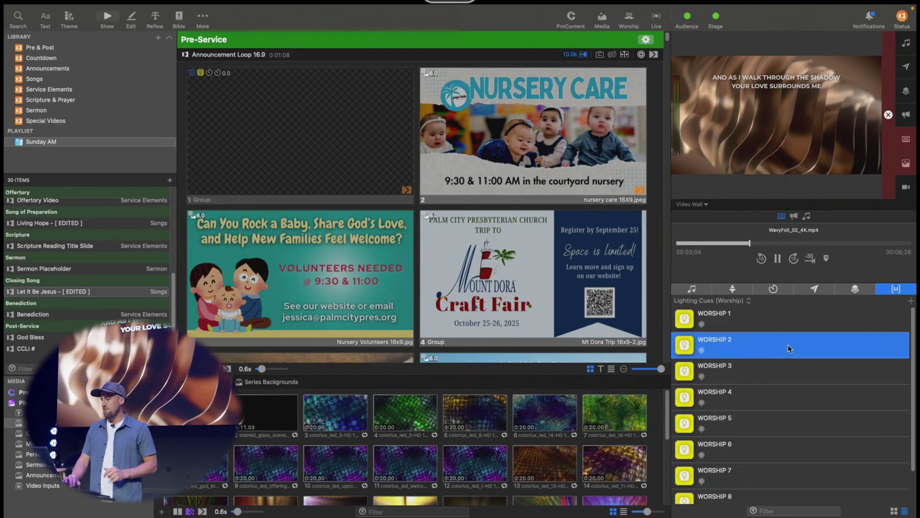
click(789, 375)
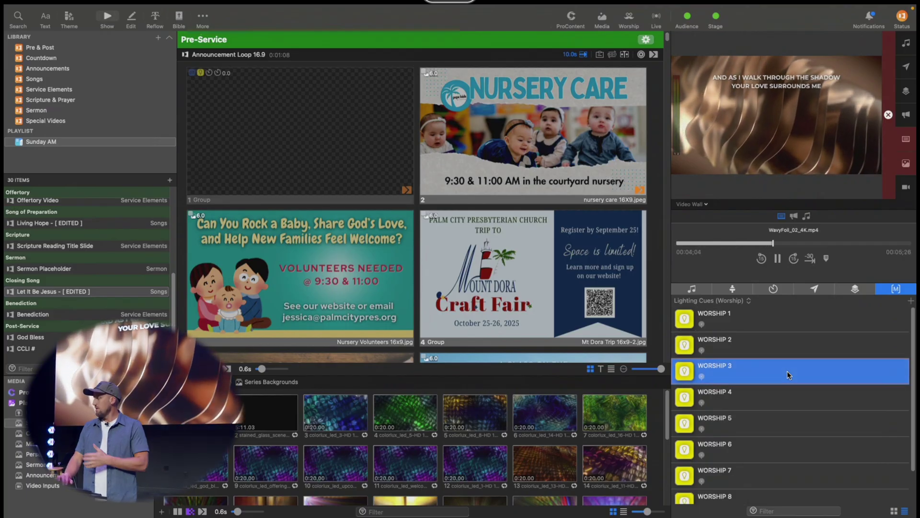
click(794, 401)
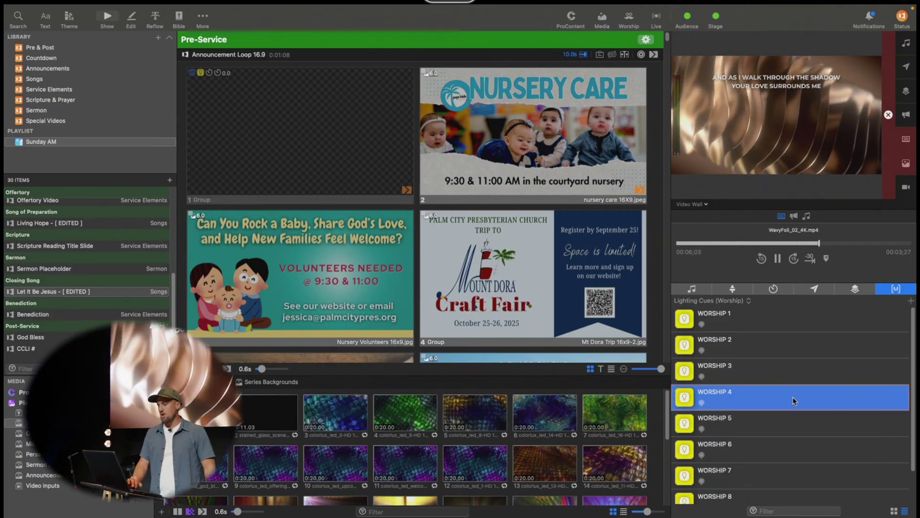
click(785, 421)
scroll(394, 235, down, 20)
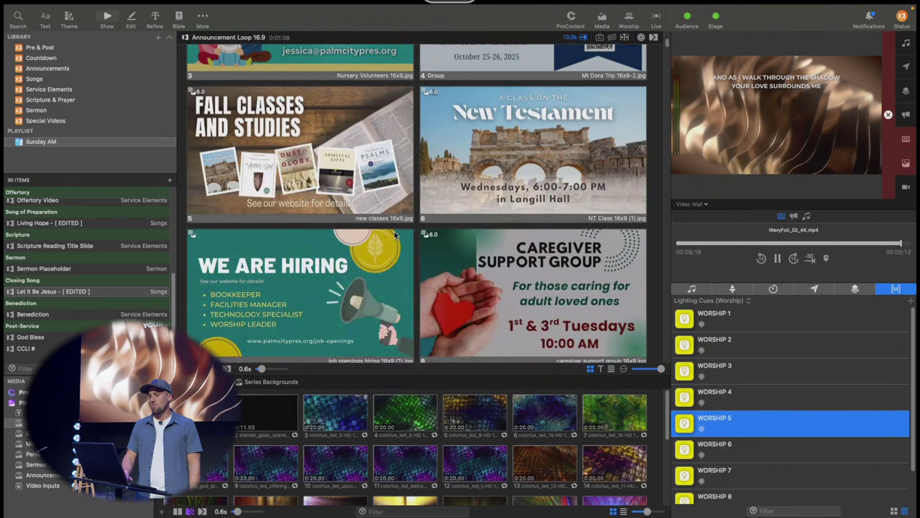
scroll(395, 235, down, 3)
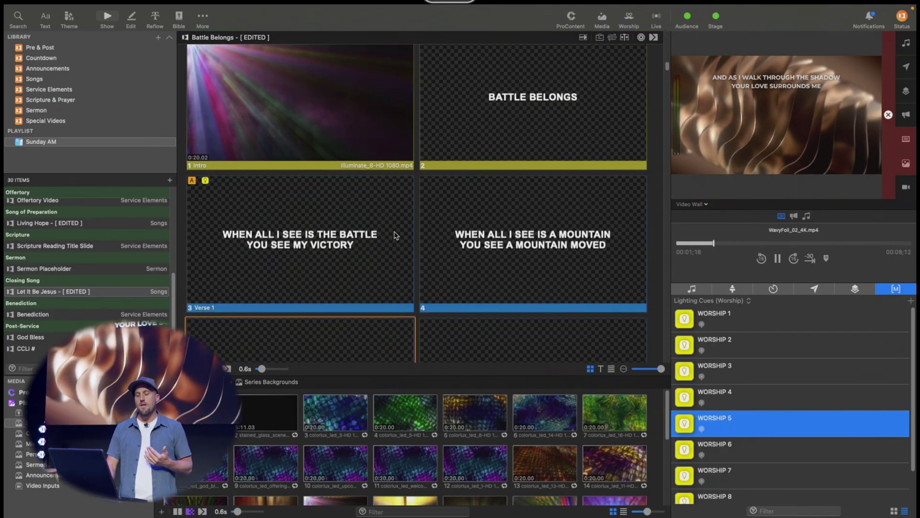
scroll(394, 235, up, 6)
scroll(394, 235, down, 4)
scroll(396, 235, down, 2)
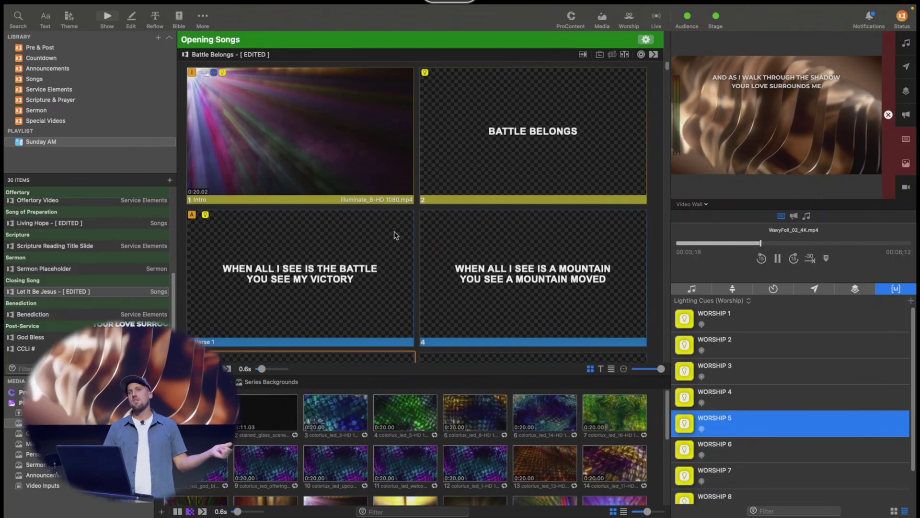
Step: Add the WORSHIP 5 lighting cue to Battle Belongs' Intro slide and play its illuminate_8 video live
scroll(396, 235, down, 1)
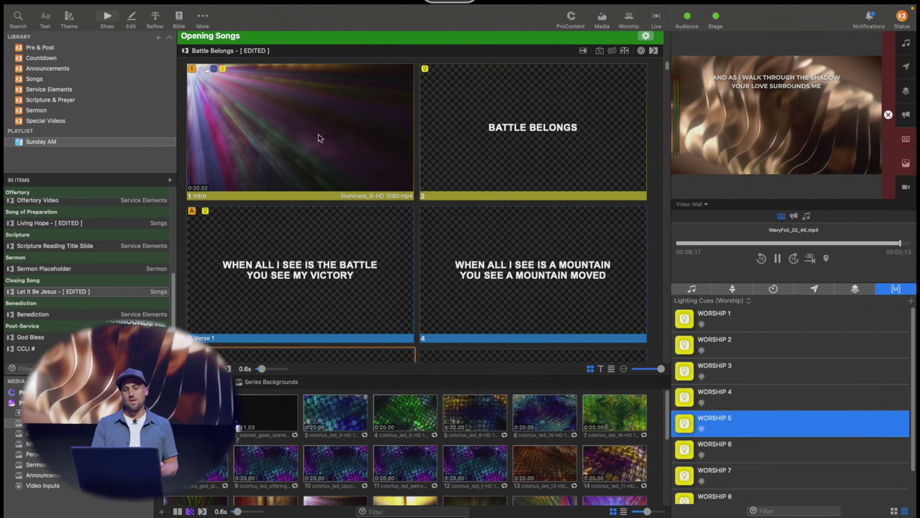
drag(736, 423, 357, 119)
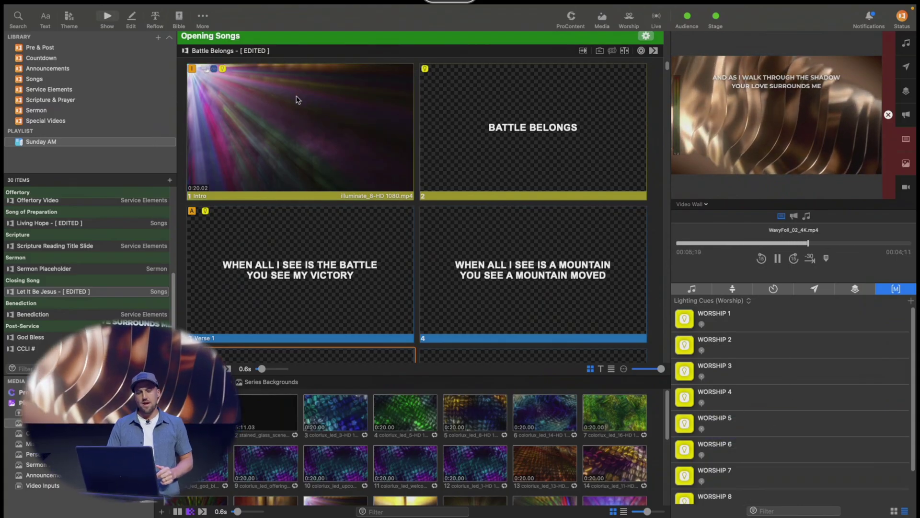
click(223, 86)
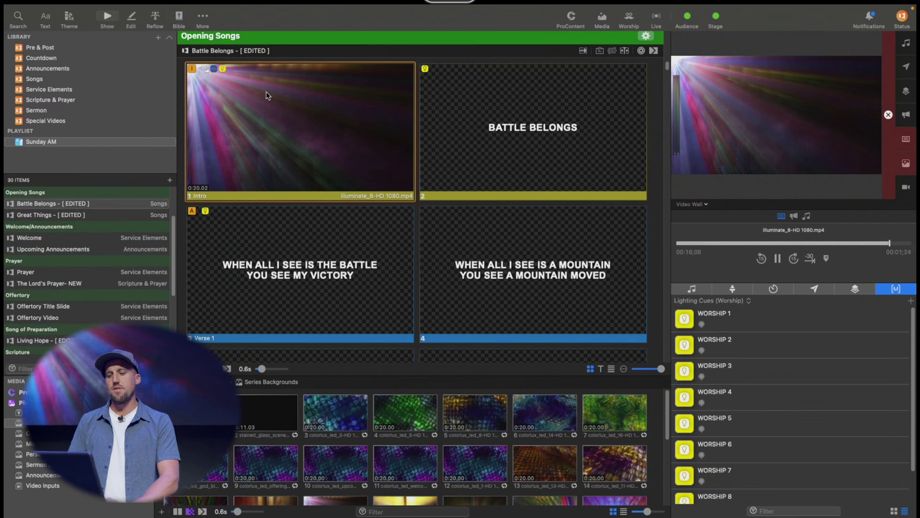
Step: Restart the Intro slide and confirm its action is WORSHIP 5 under Lighting Cues (Worship)
click(259, 172)
right_click(262, 172)
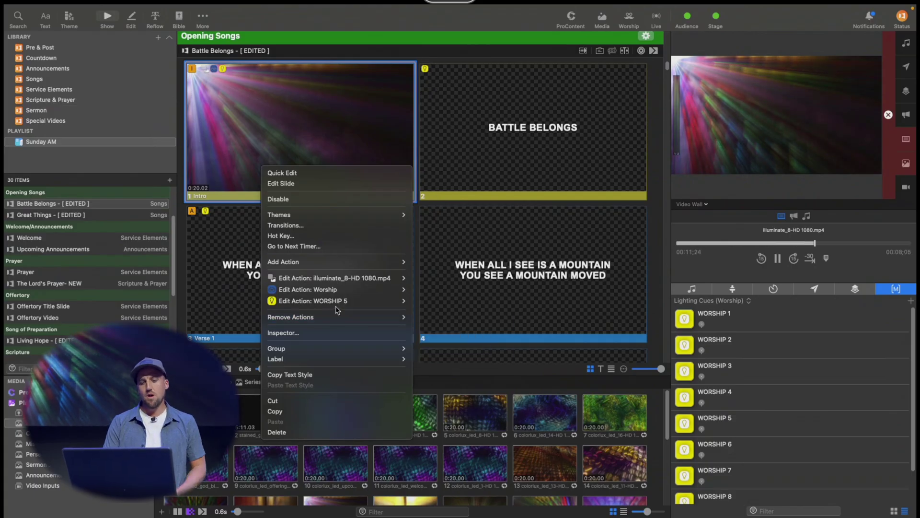
mouse_move(338, 303)
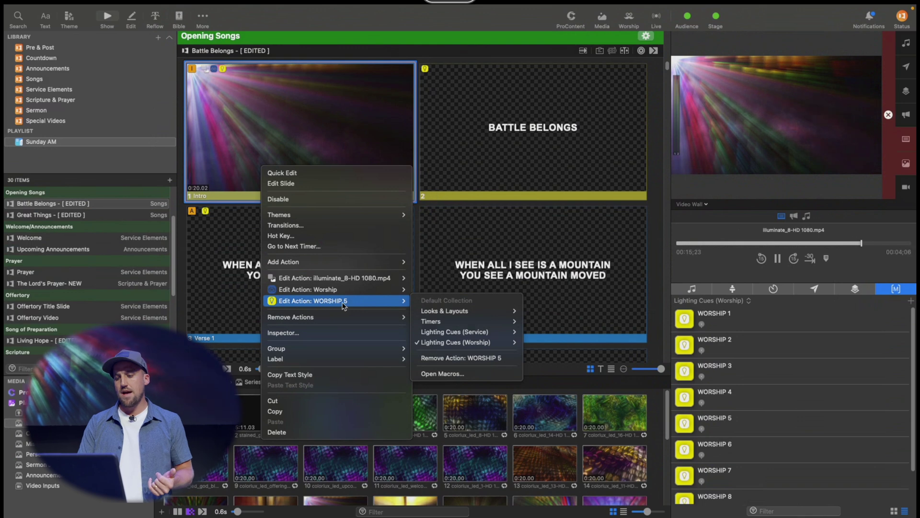
mouse_move(455, 342)
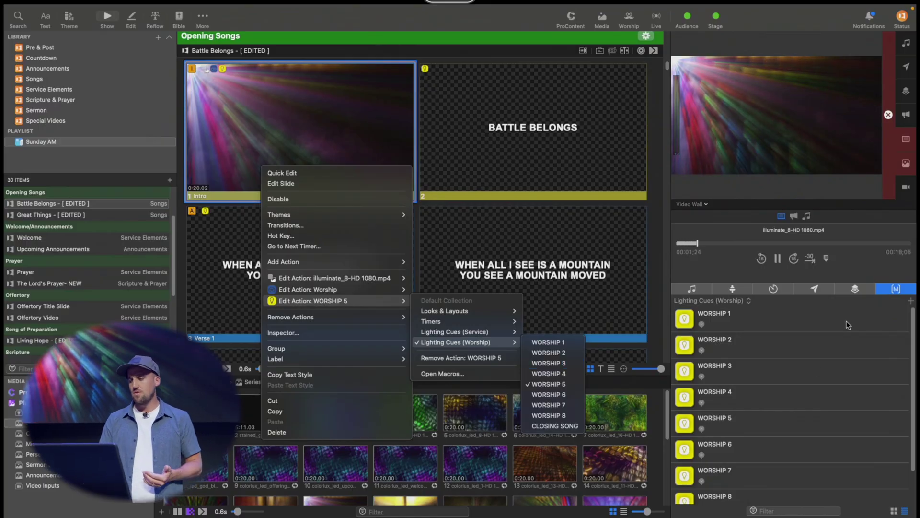
click(839, 350)
Step: Browse the Props, Messages, Timers and Stage lists, ending on the Audio bin's Pre-Post Music playlist
click(855, 290)
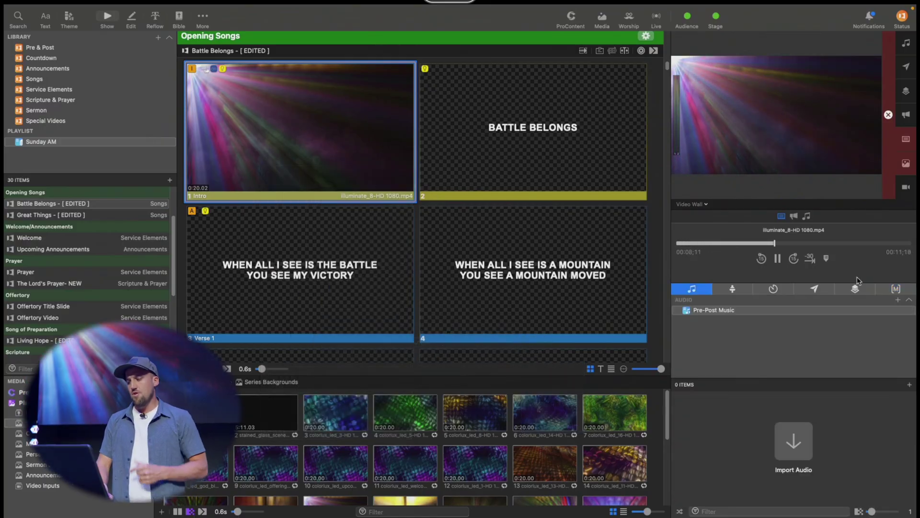
click(817, 290)
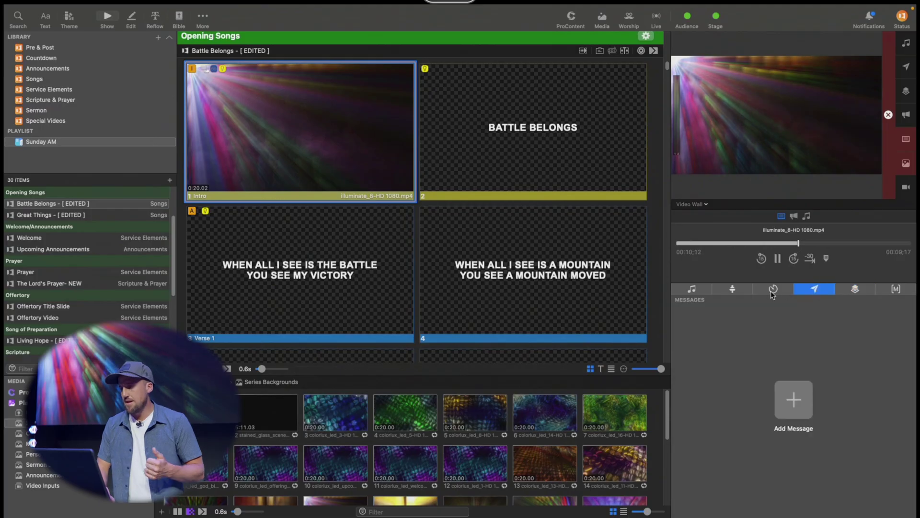
click(773, 291)
click(741, 290)
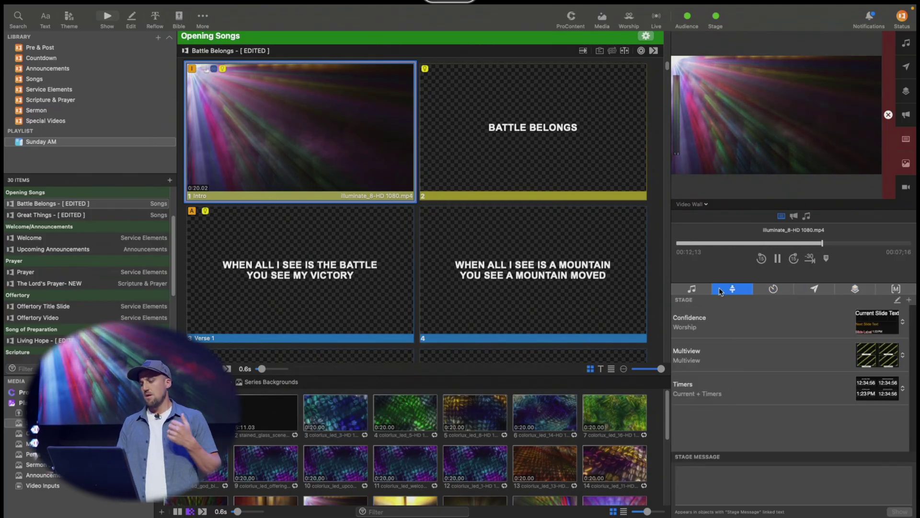
click(695, 290)
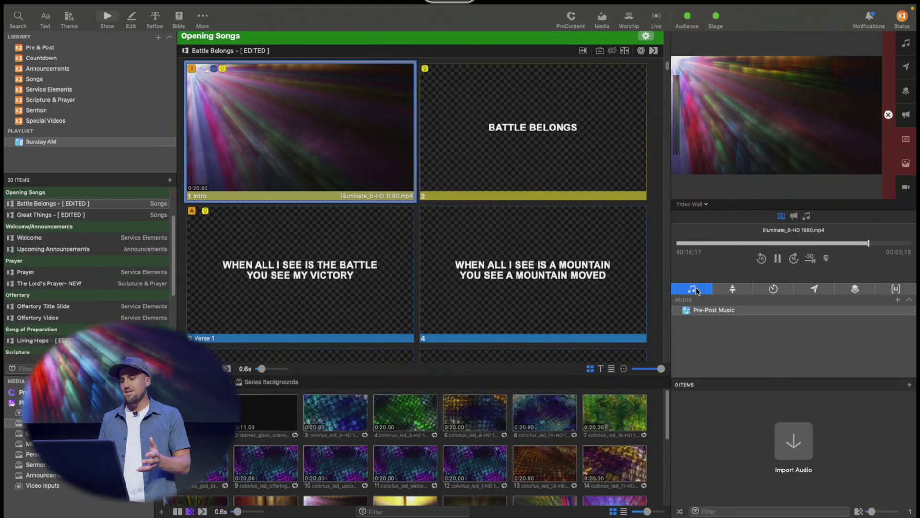